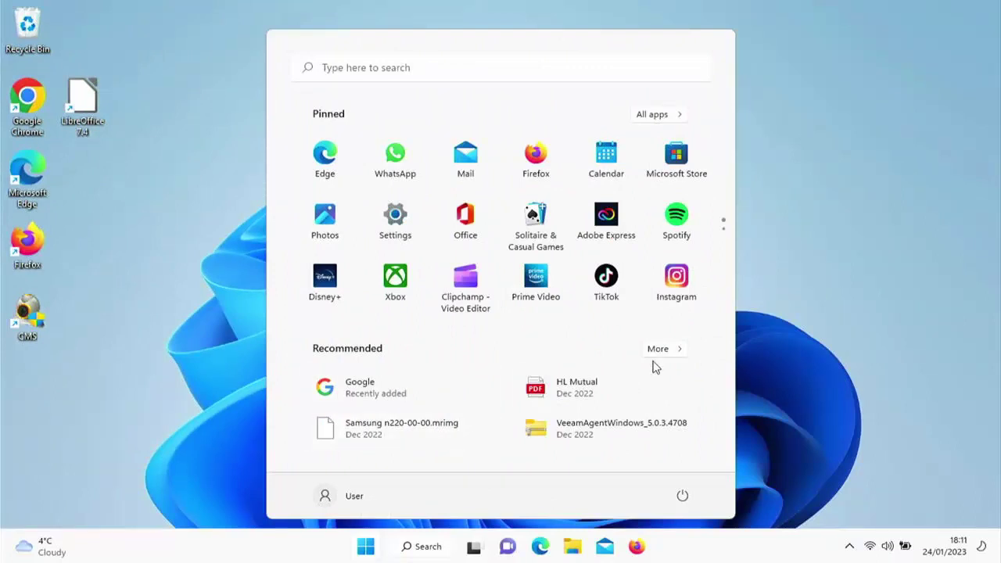
Open Microsoft Edge, go to yahoo.co.uk and follow its Mail link to the sign-in page.
left_click(876, 346)
double_click(36, 168)
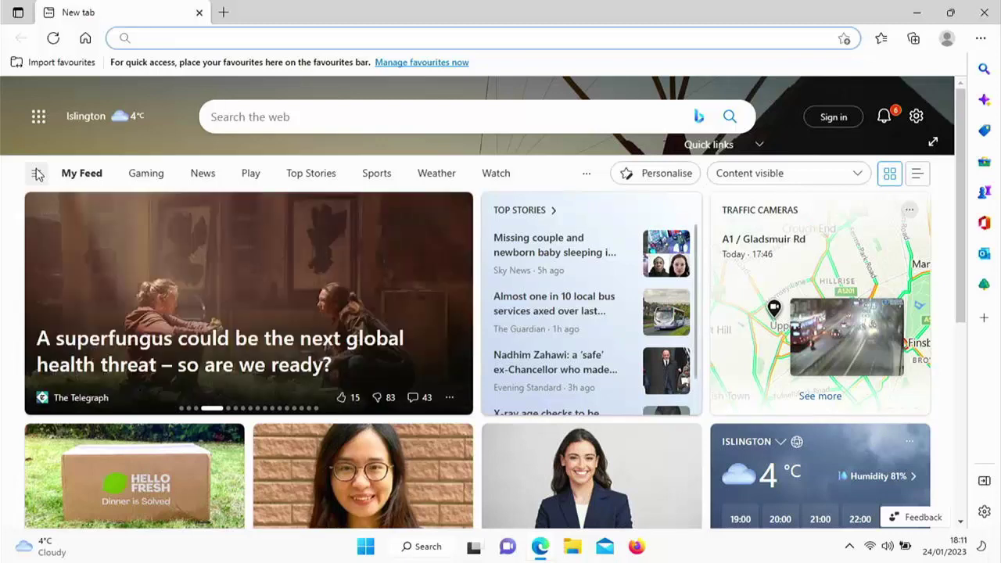
type("yaho")
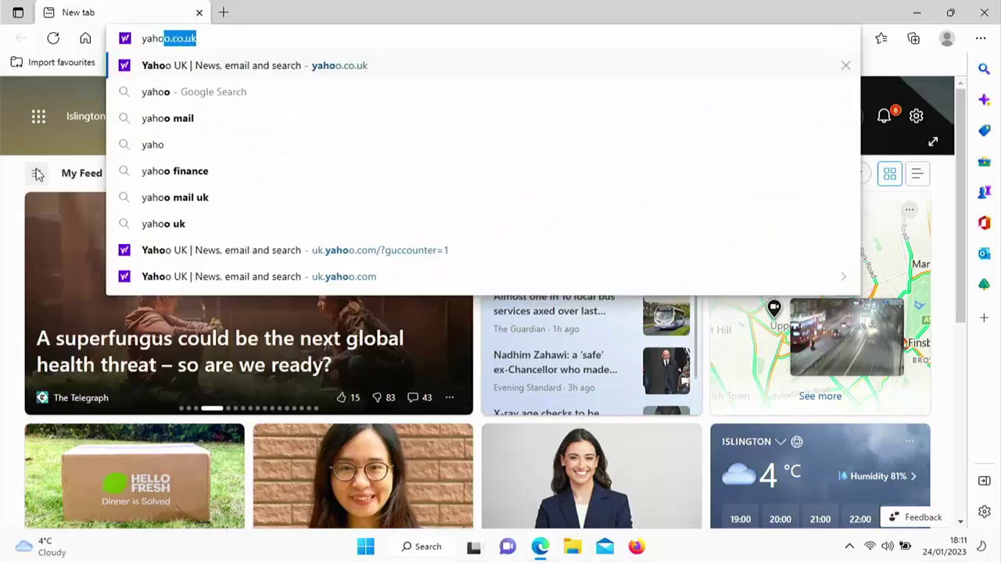
type("o")
key("Return")
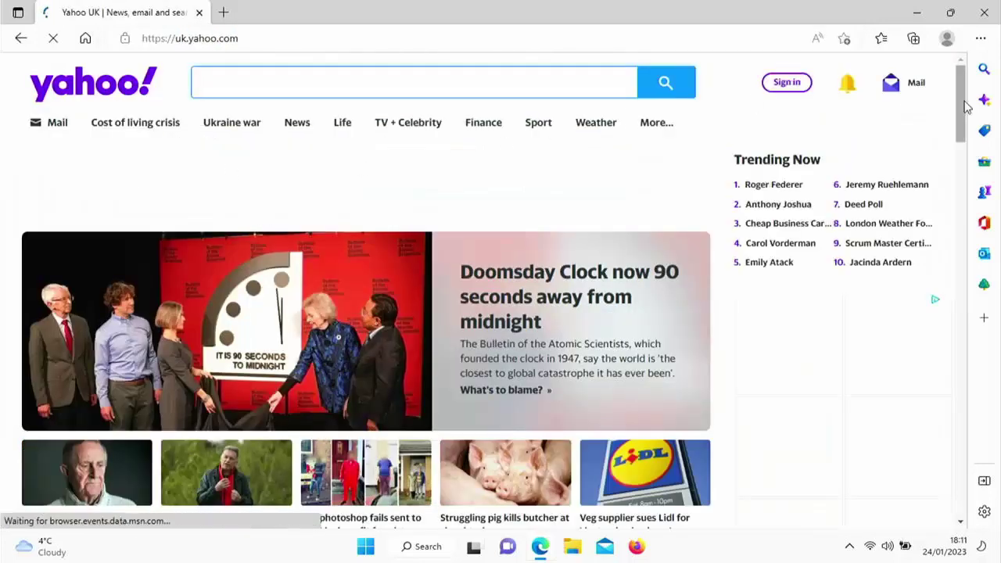
left_click(908, 92)
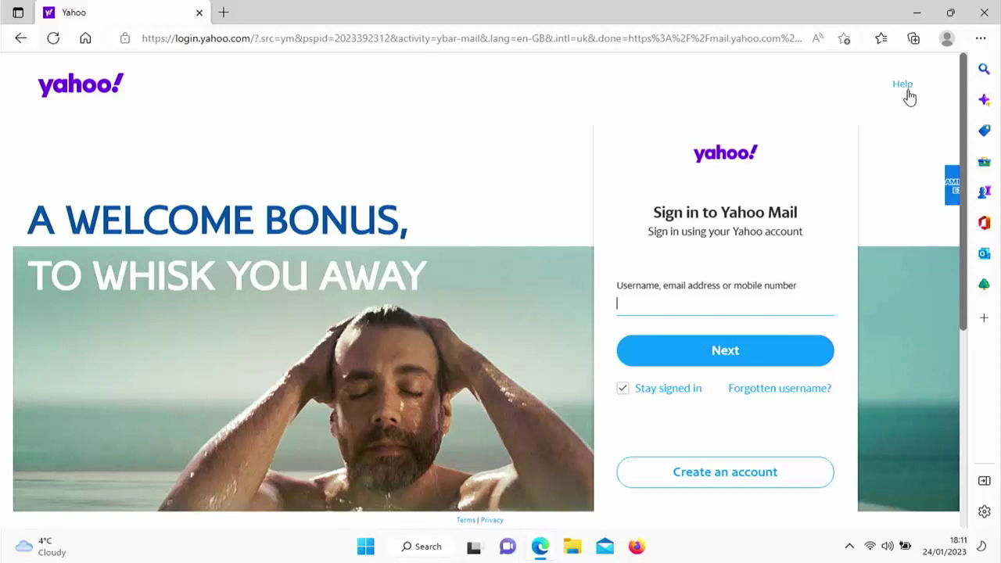
Pin the Yahoo Mail sign-in page to the taskbar.
left_click(980, 41)
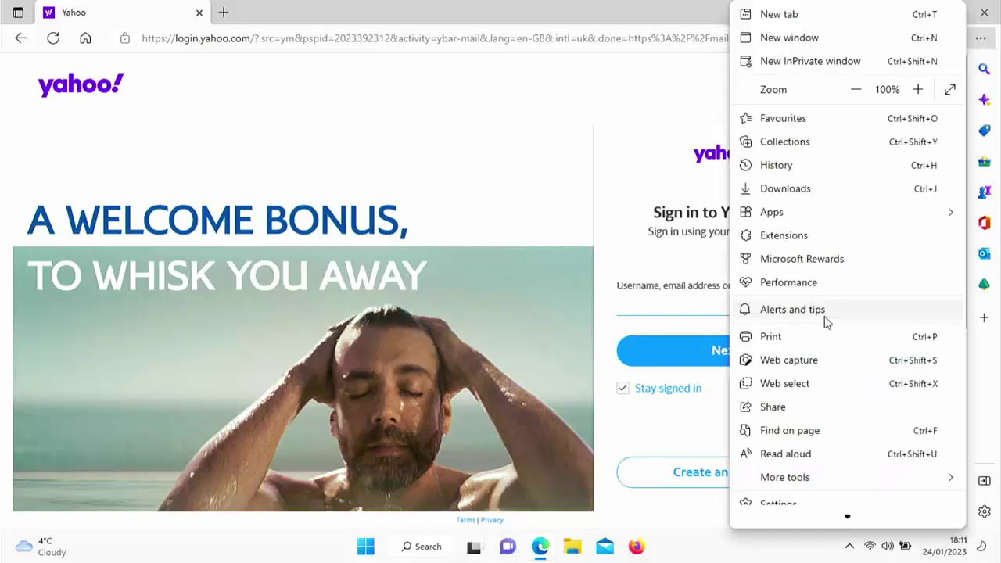
mouse_move(775, 481)
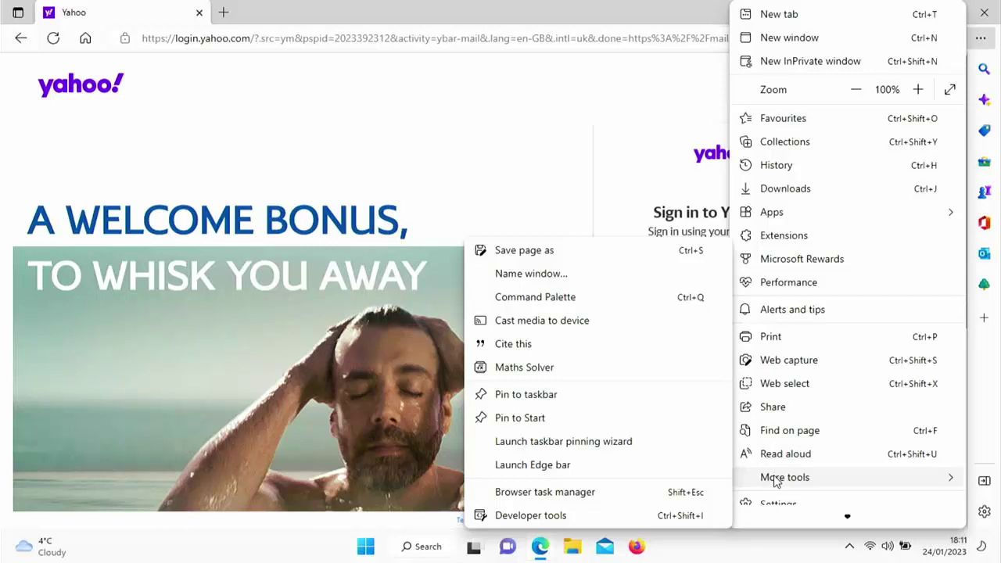
left_click(564, 395)
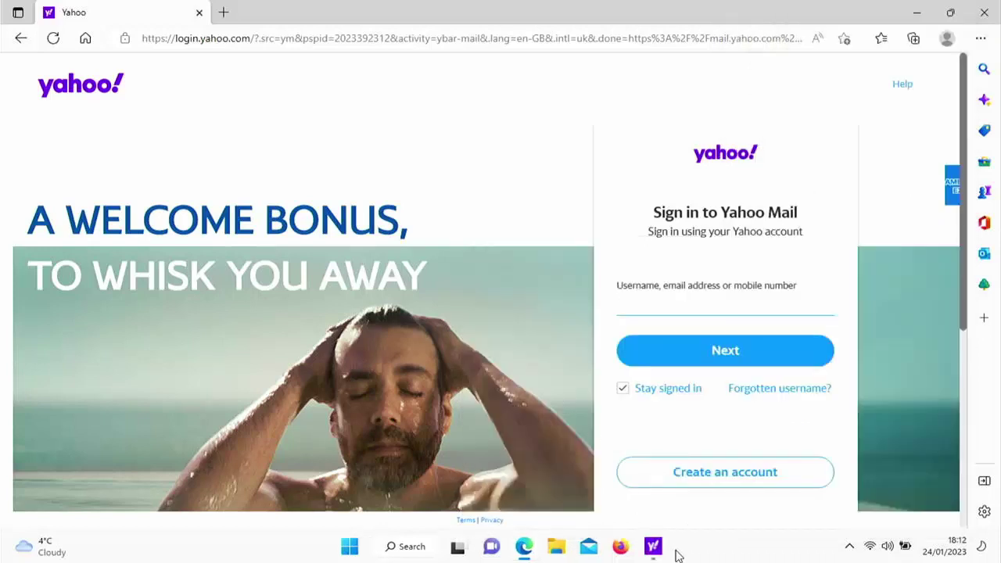
Close the browser and test the pinned Yahoo taskbar shortcut by reopening the sign-in page from it.
mouse_move(661, 552)
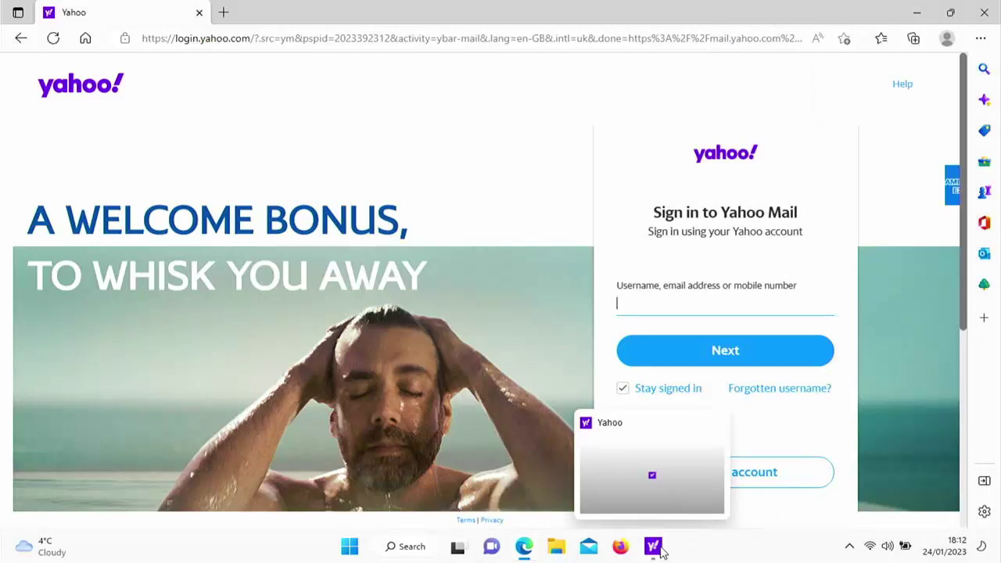
left_click(990, 20)
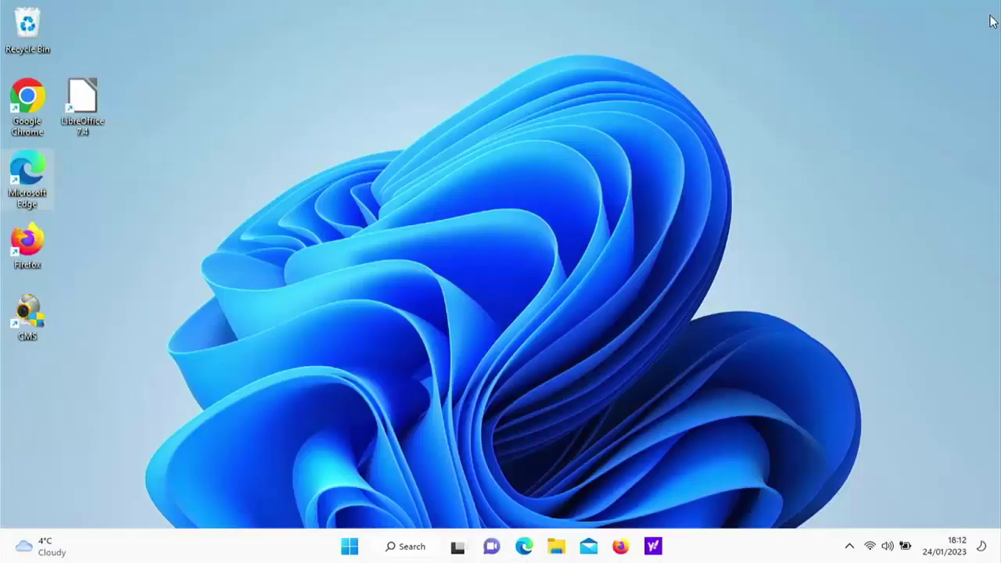
left_click(649, 550)
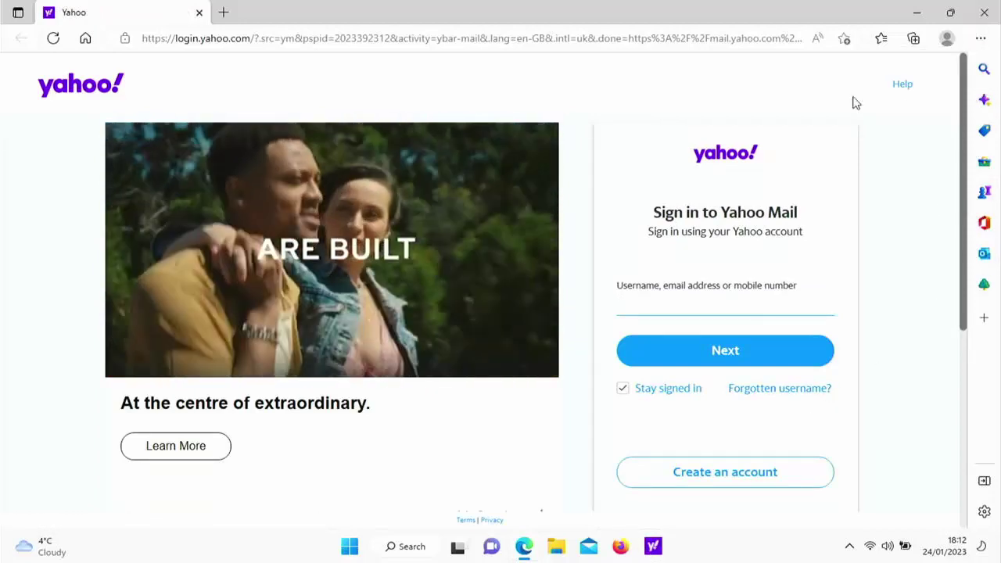
left_click(341, 550)
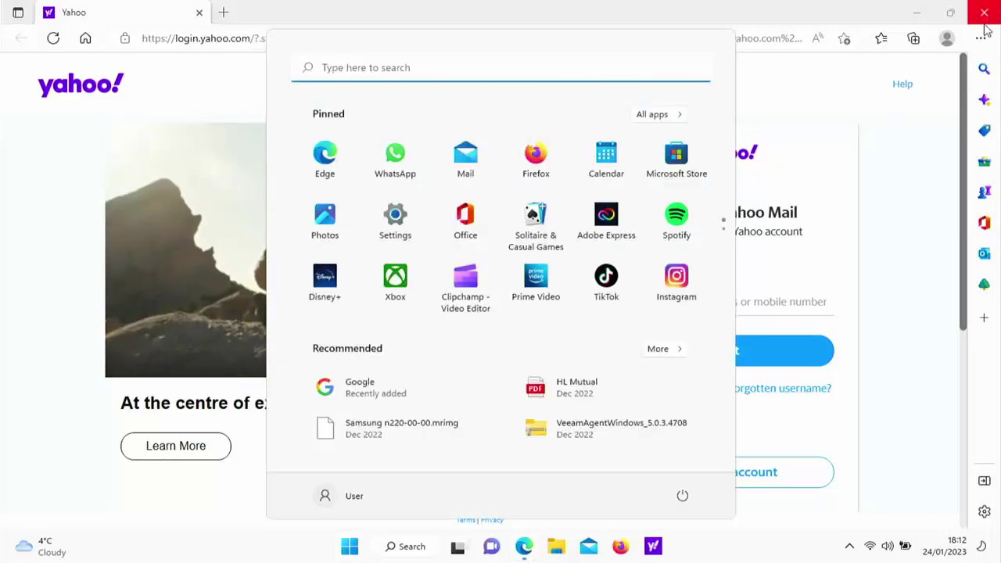
left_click(854, 13)
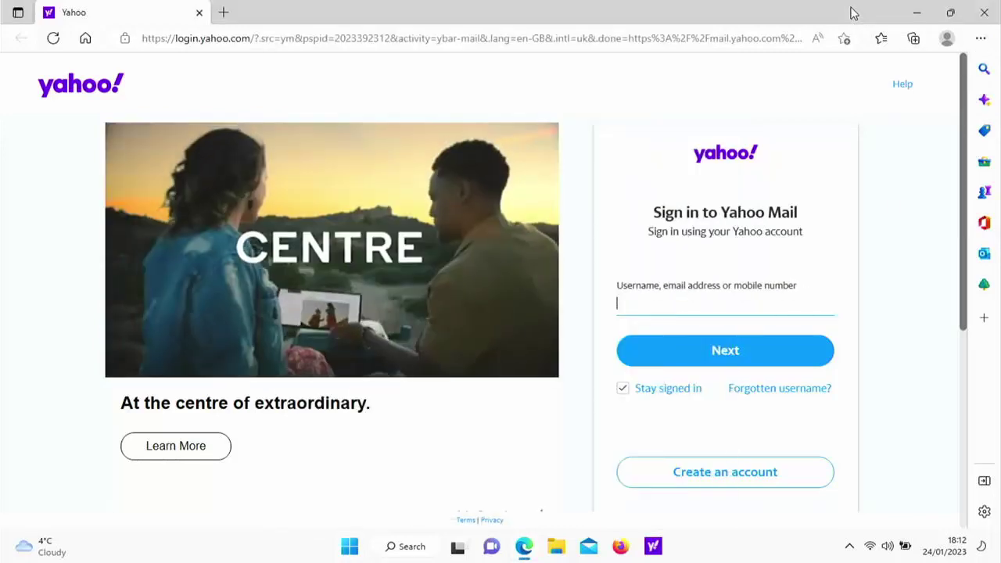
Pin the Yahoo Mail sign-in page to Start and accept the confirmation.
left_click(981, 39)
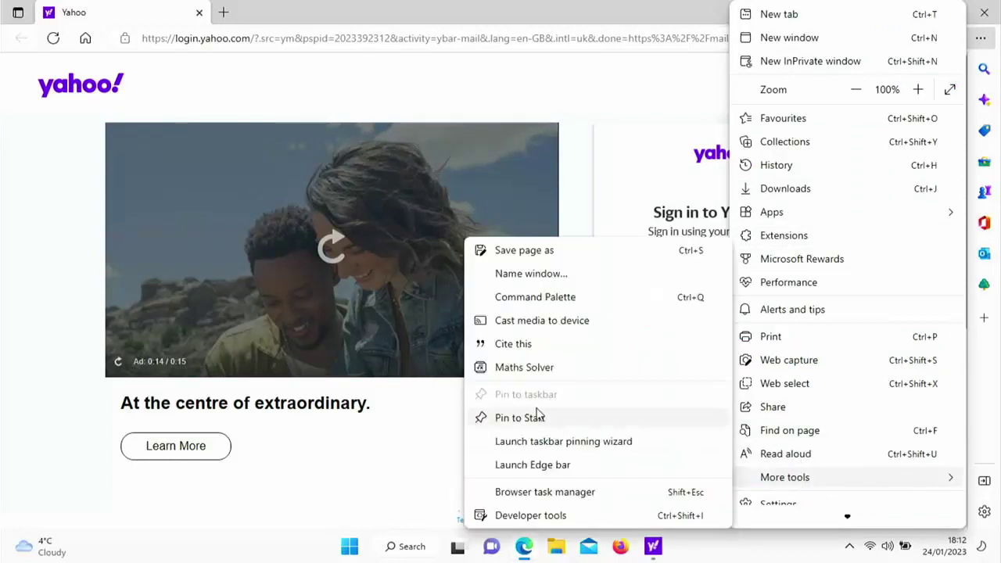
left_click(531, 420)
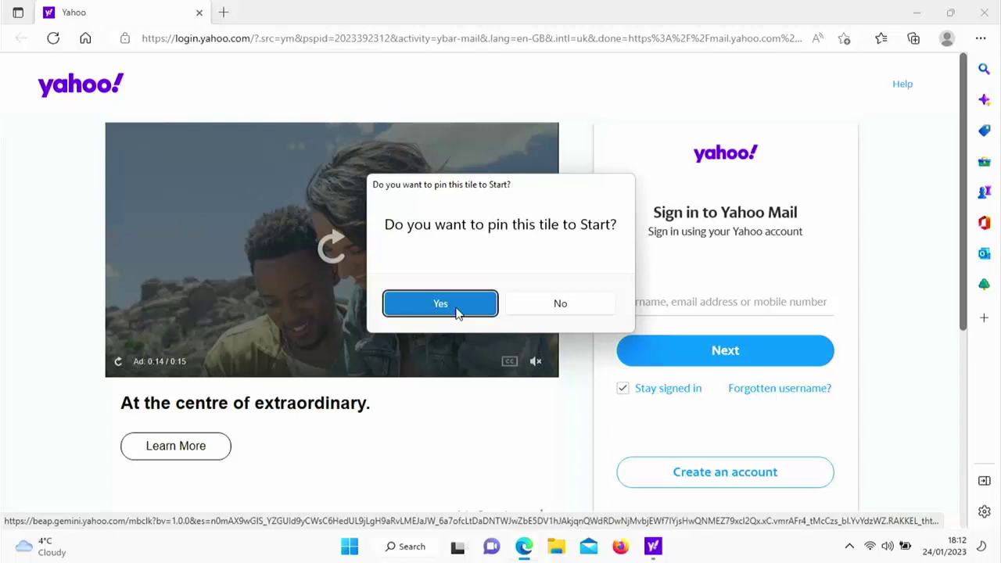
left_click(459, 312)
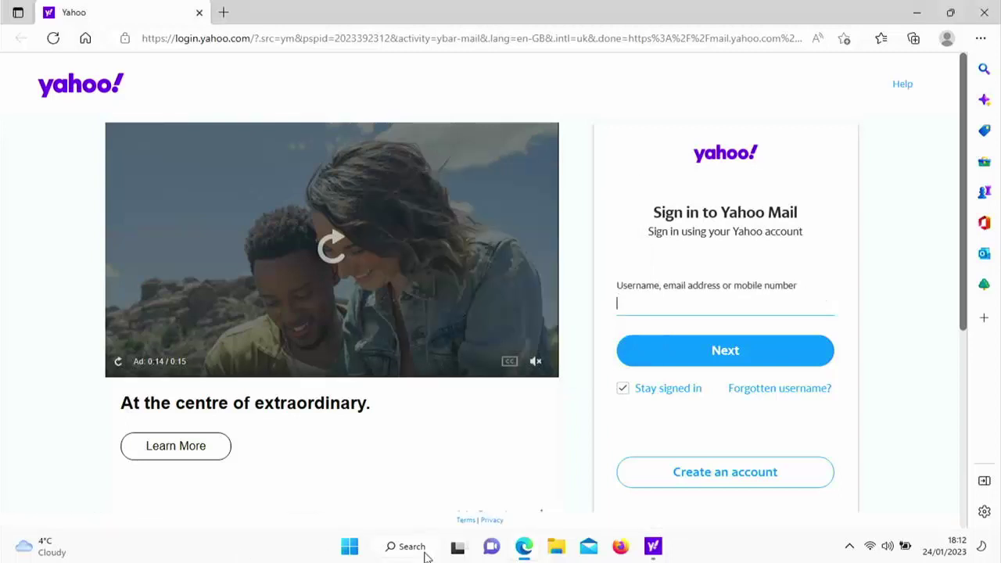
Move the Yahoo tile from the second page of pinned Start apps to the first position on the first page.
left_click(352, 550)
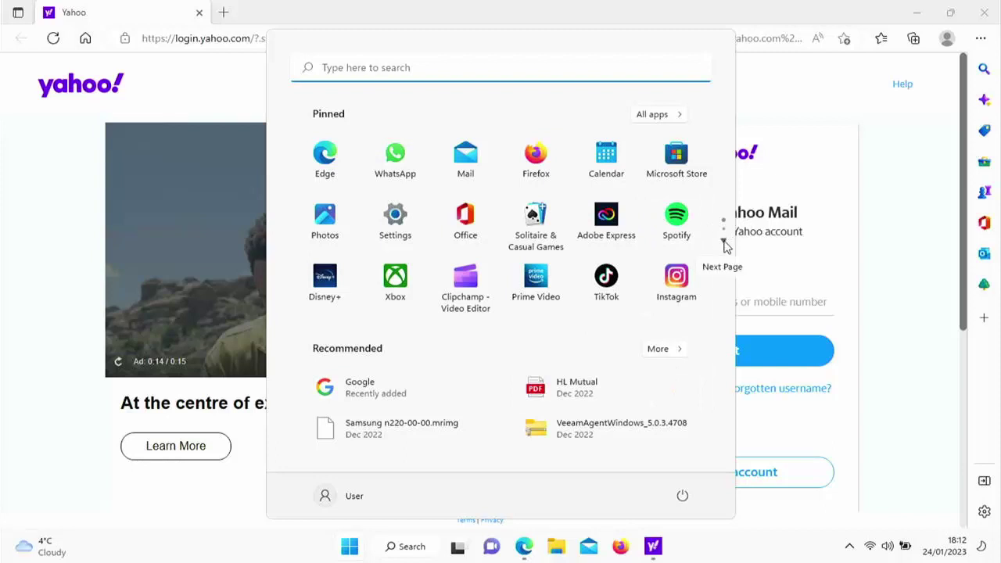
left_click(723, 243)
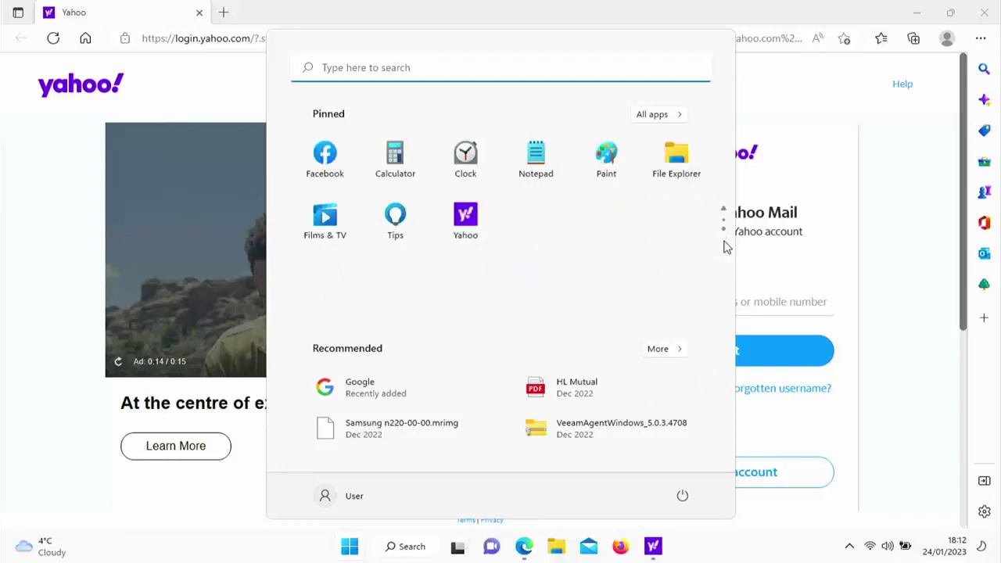
left_click(467, 220)
left_click_drag(467, 220, 333, 157)
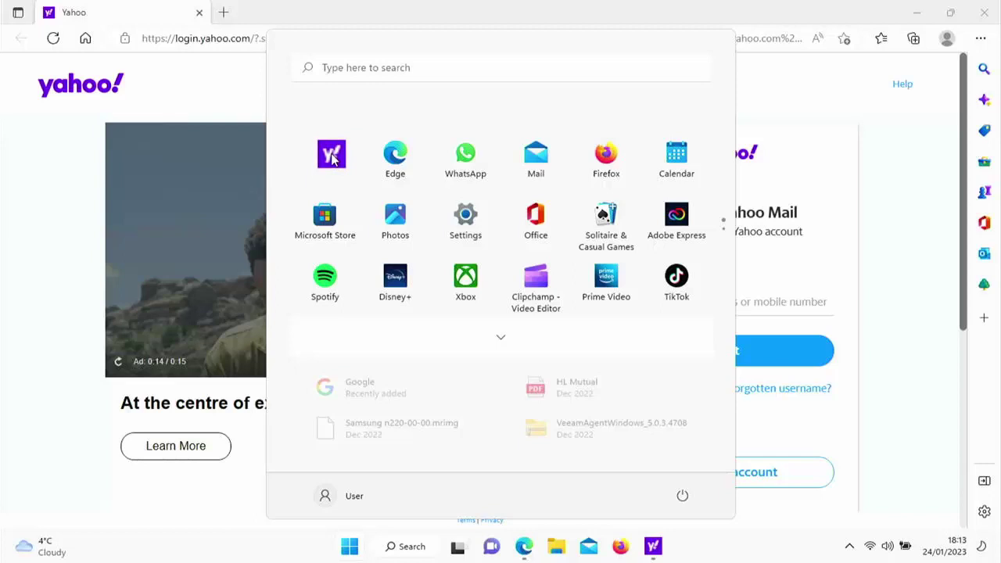
left_click_drag(333, 158, 334, 160)
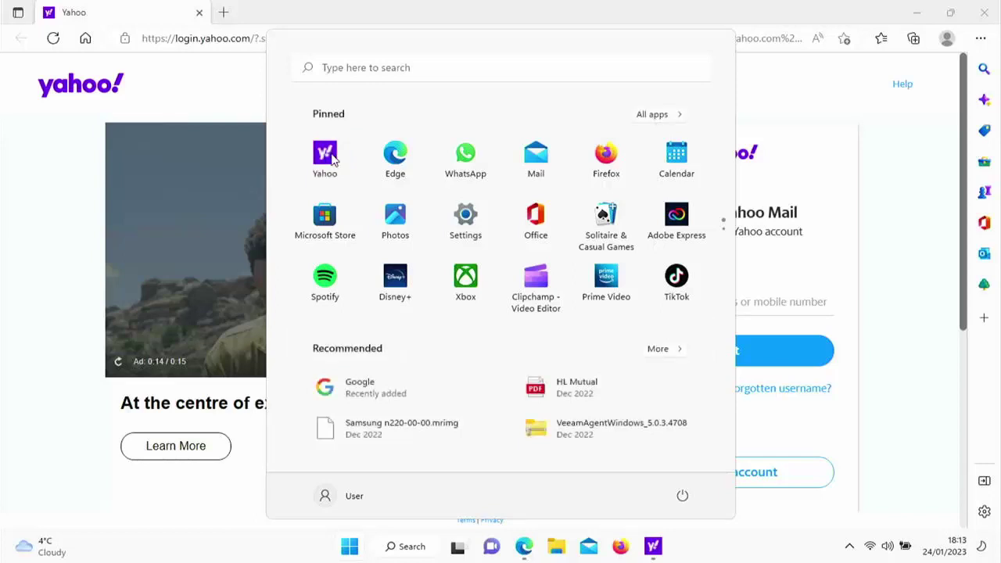
Close the browser, test the Yahoo tile by launching it from Start, and close the page again.
left_click(992, 12)
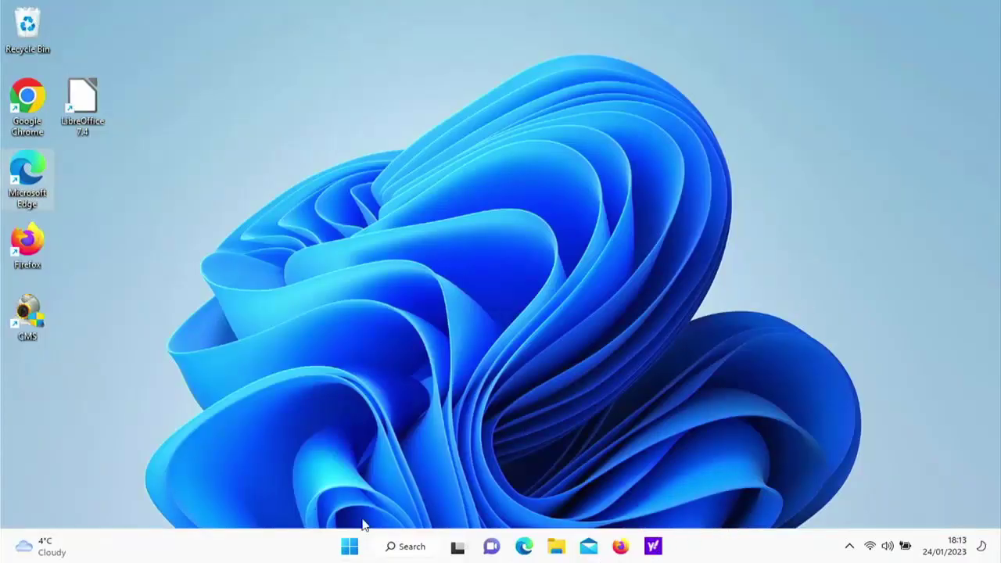
left_click(350, 551)
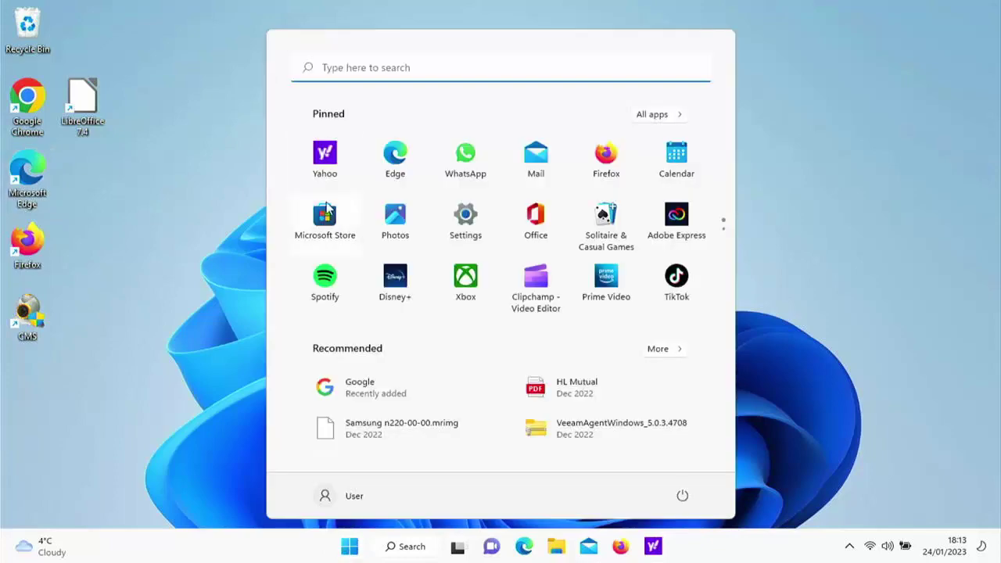
left_click(318, 161)
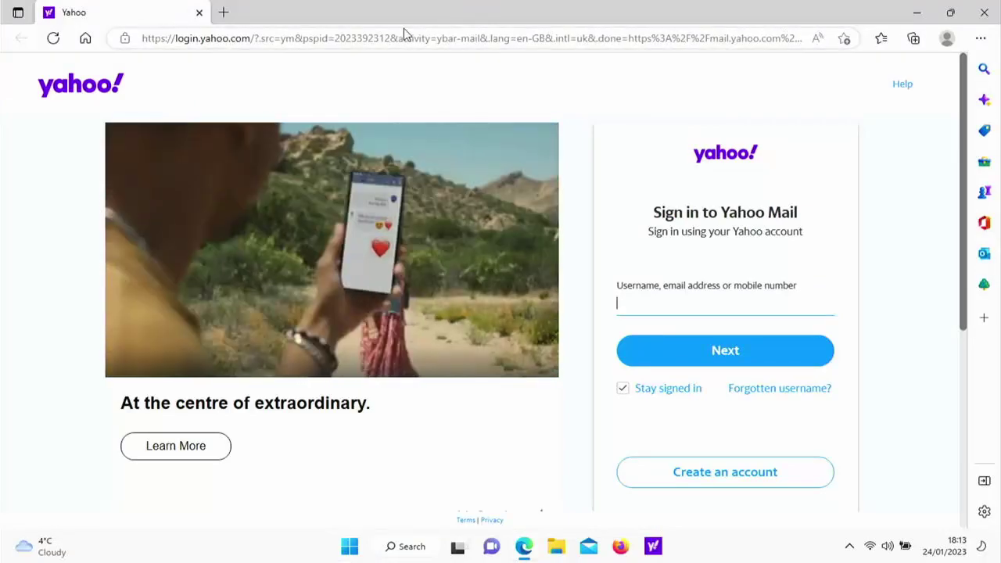
left_click(984, 12)
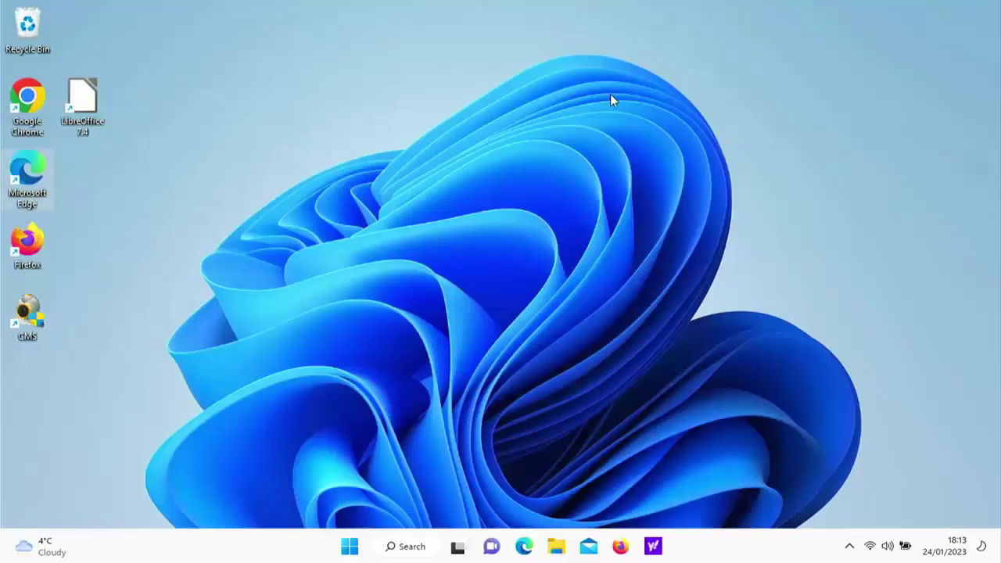
double_click(14, 176)
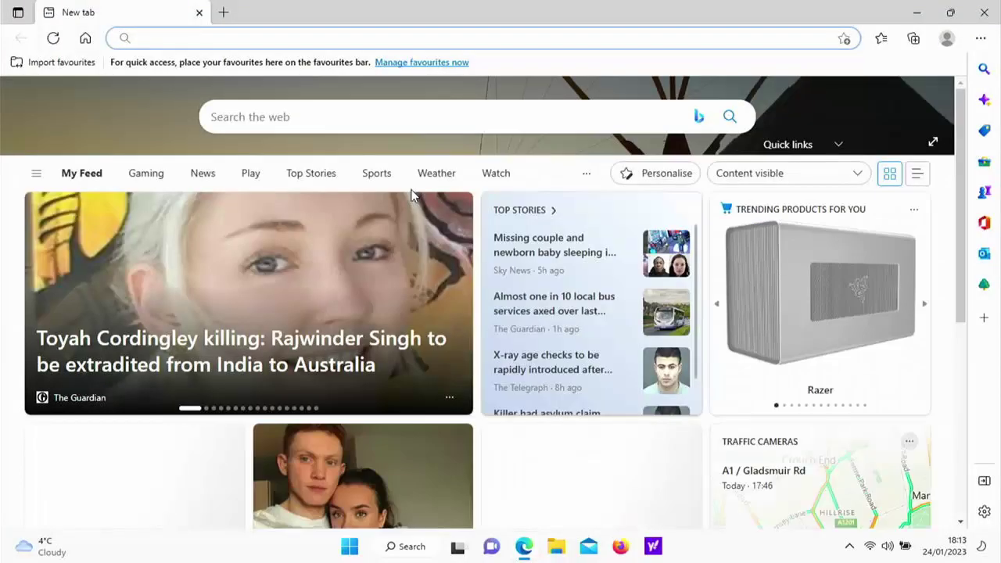
type("www.g")
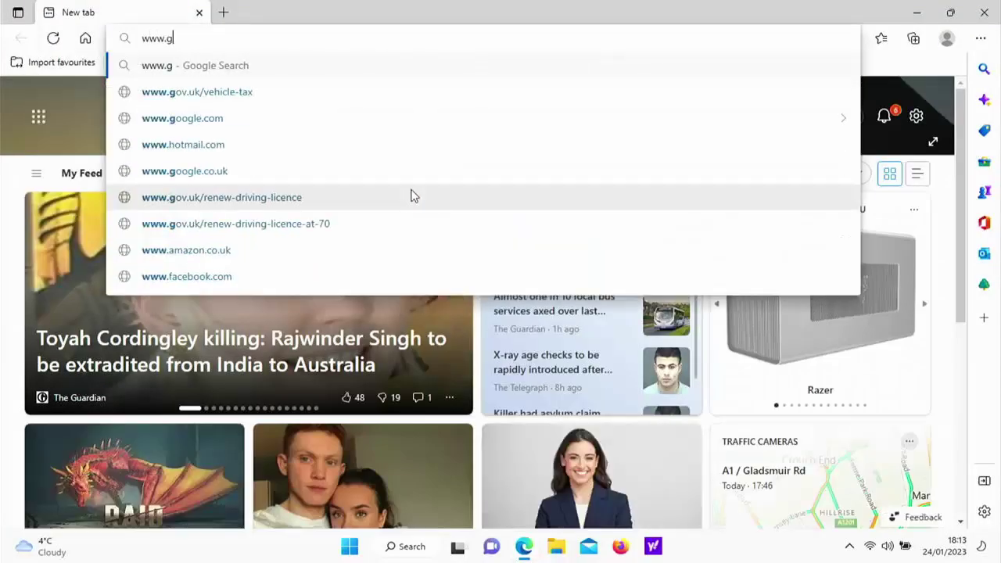
type("oogle.com")
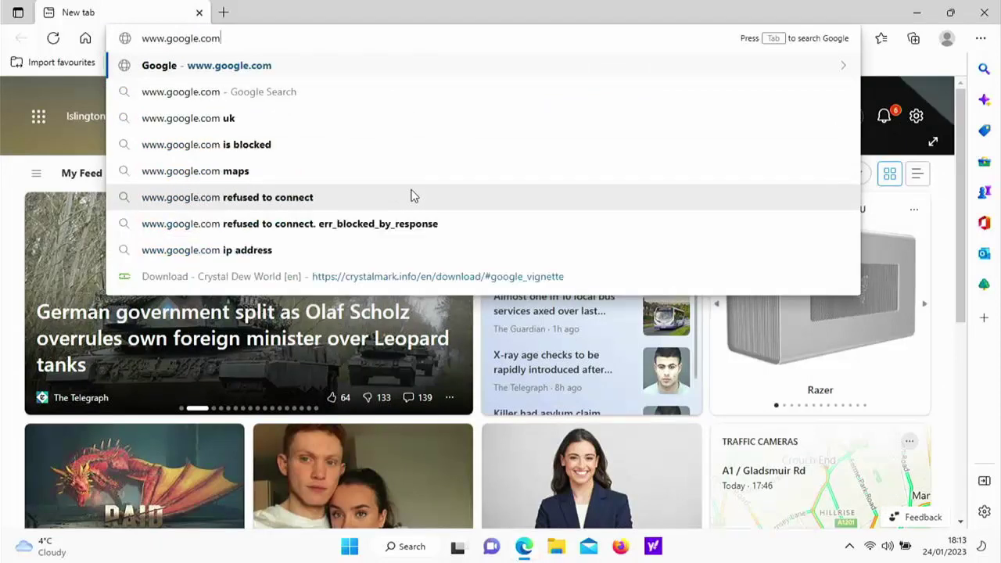
key("Return")
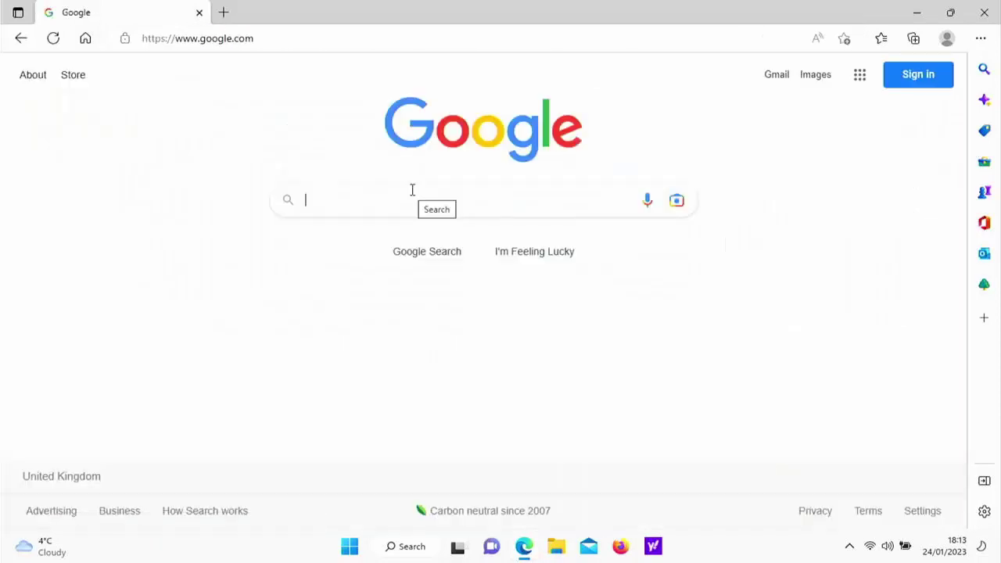
Pin the Google page to the taskbar.
left_click(981, 39)
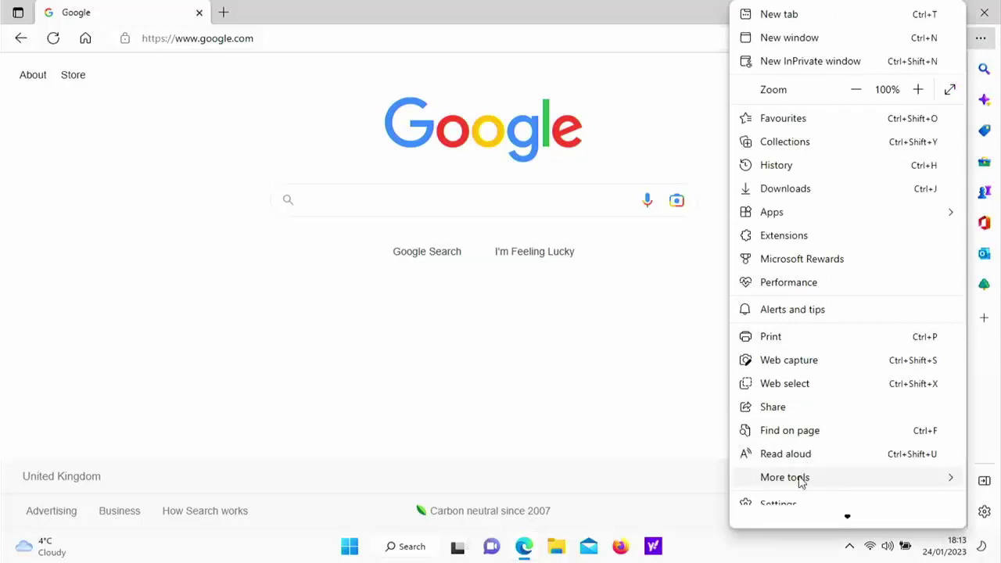
mouse_move(801, 481)
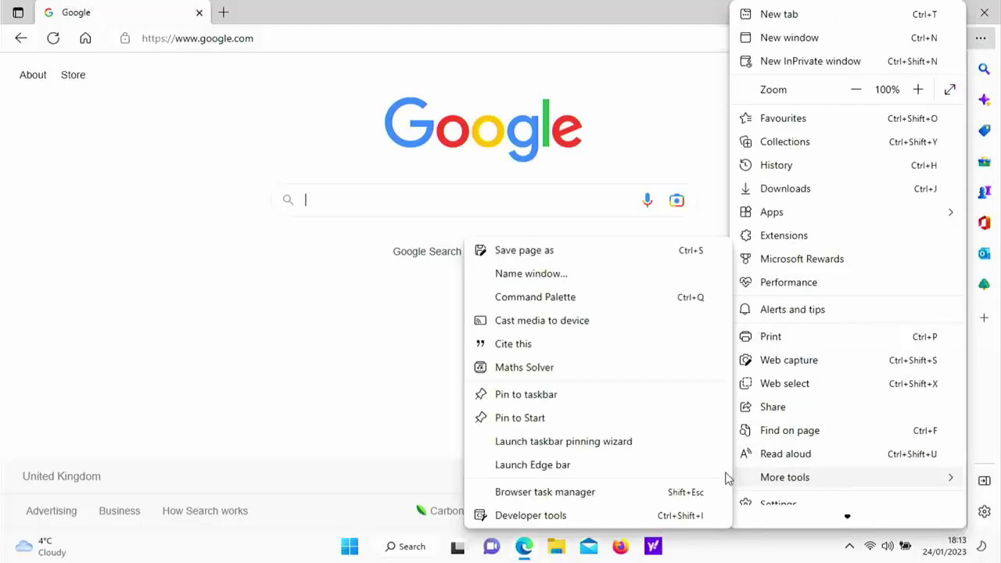
left_click(547, 401)
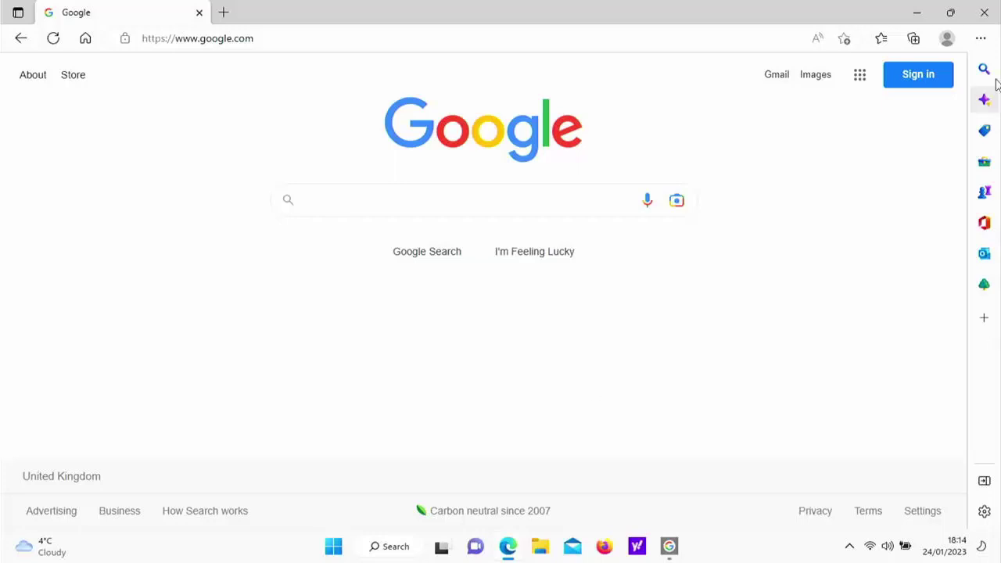
Pin the Google page to Start and accept the confirmation.
left_click(979, 39)
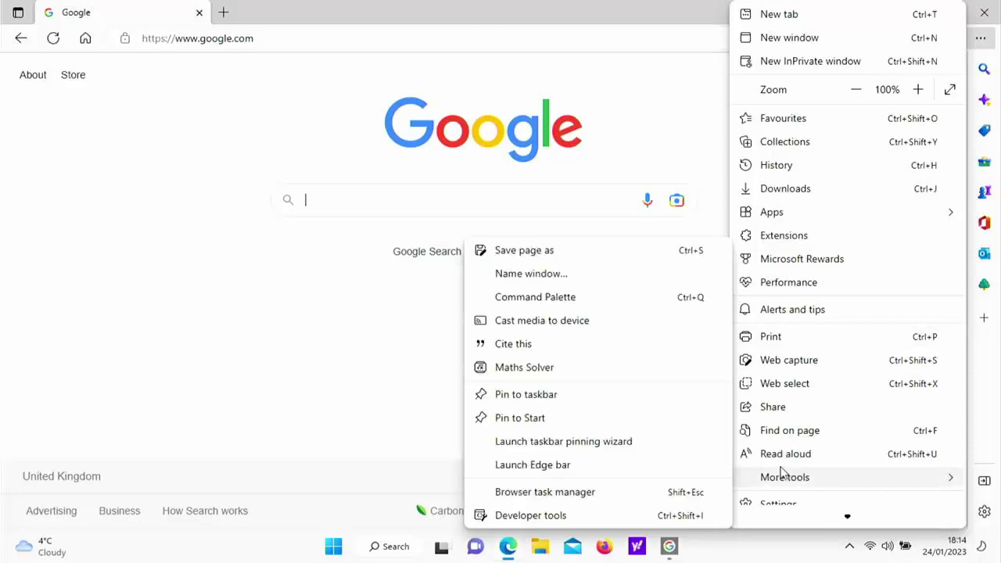
left_click(519, 419)
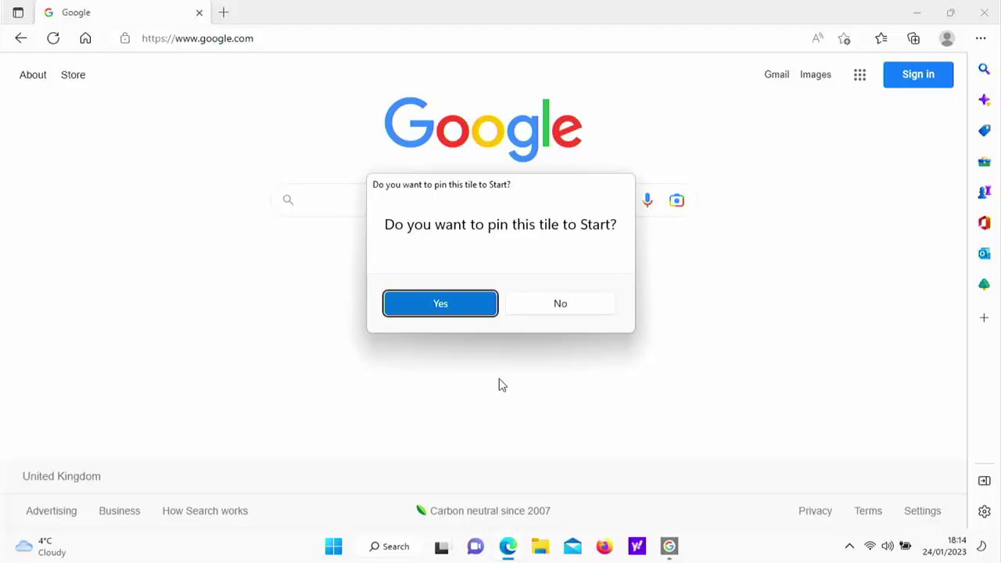
left_click(464, 312)
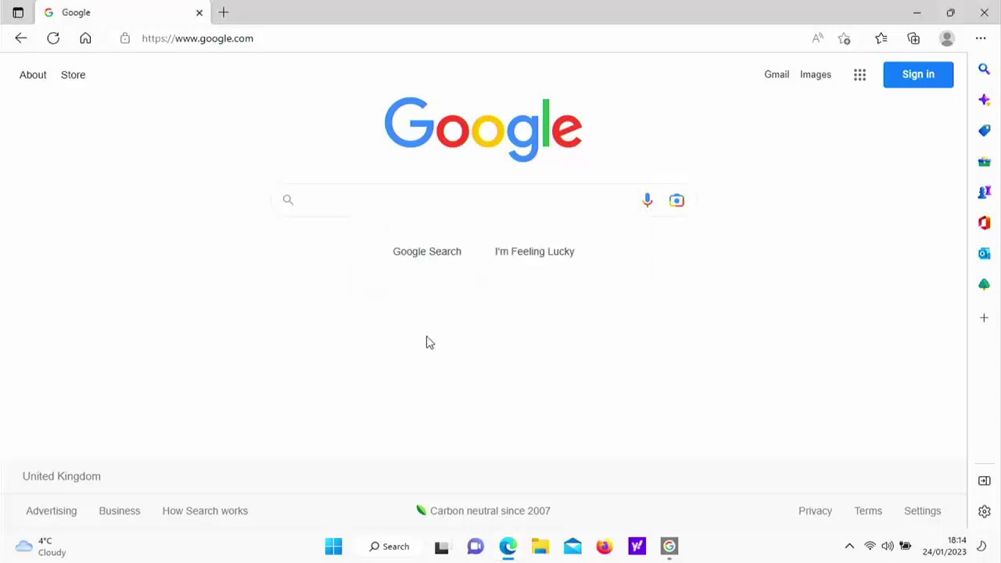
Move the Google tile in the Start menu's pinned apps from the second page to directly after Yahoo.
left_click(333, 548)
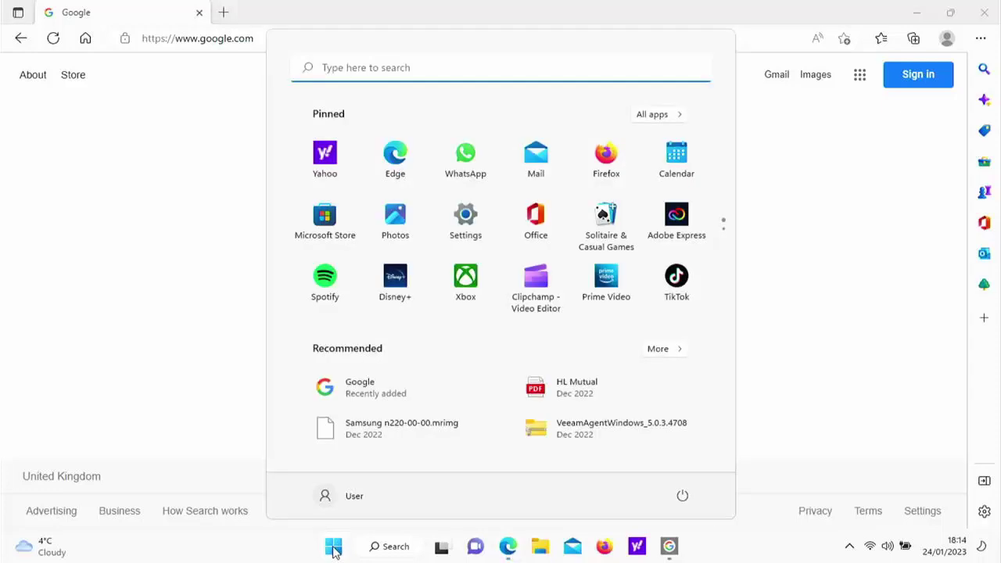
left_click(724, 248)
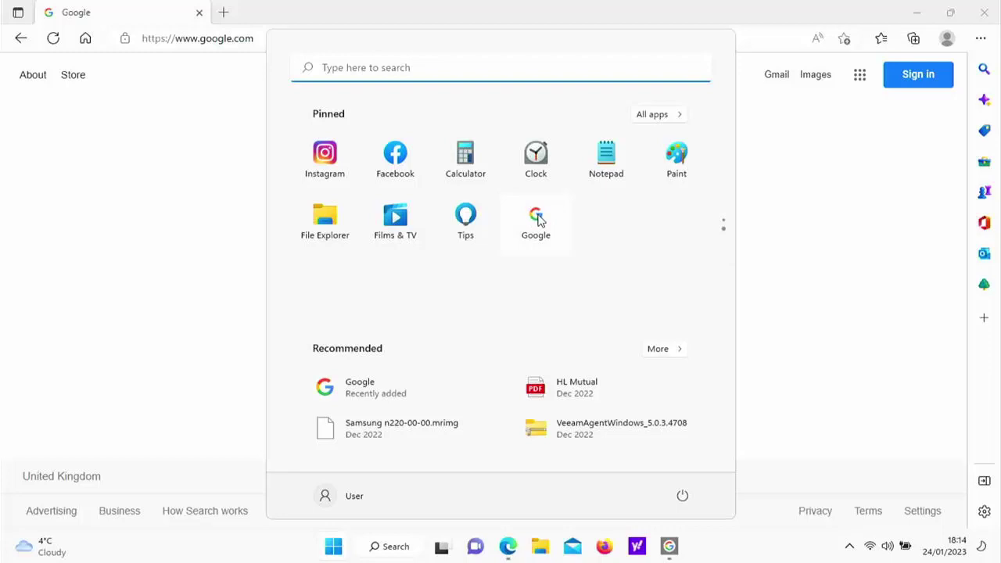
left_click_drag(537, 218, 395, 160)
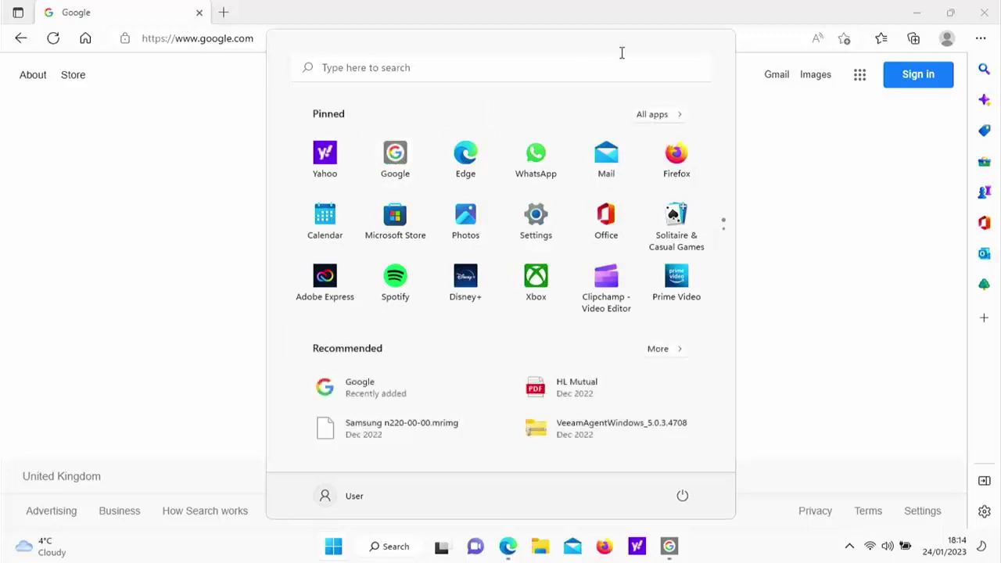
Close the browser and test the pinned Google shortcut by launching it from the taskbar.
left_click(983, 16)
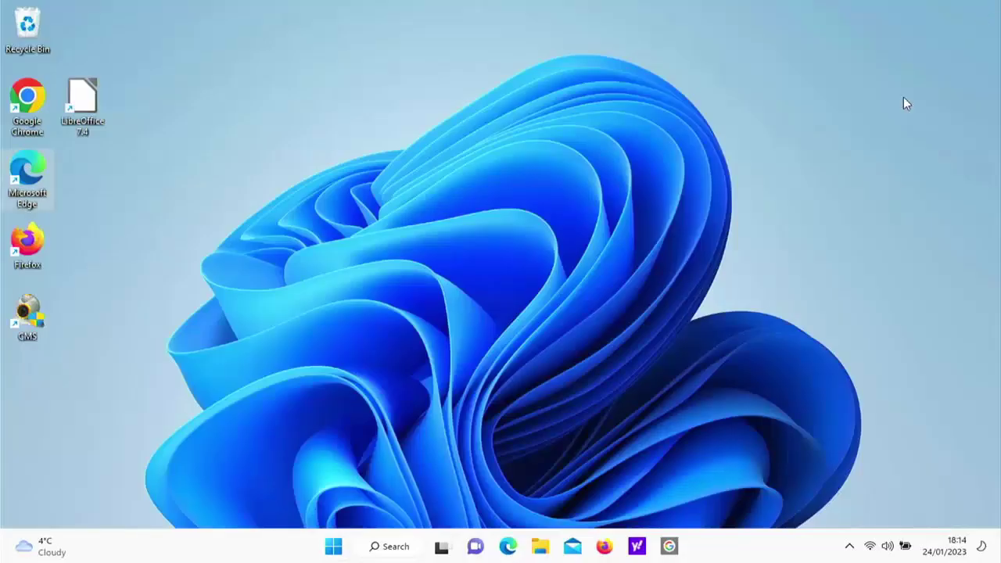
left_click(677, 552)
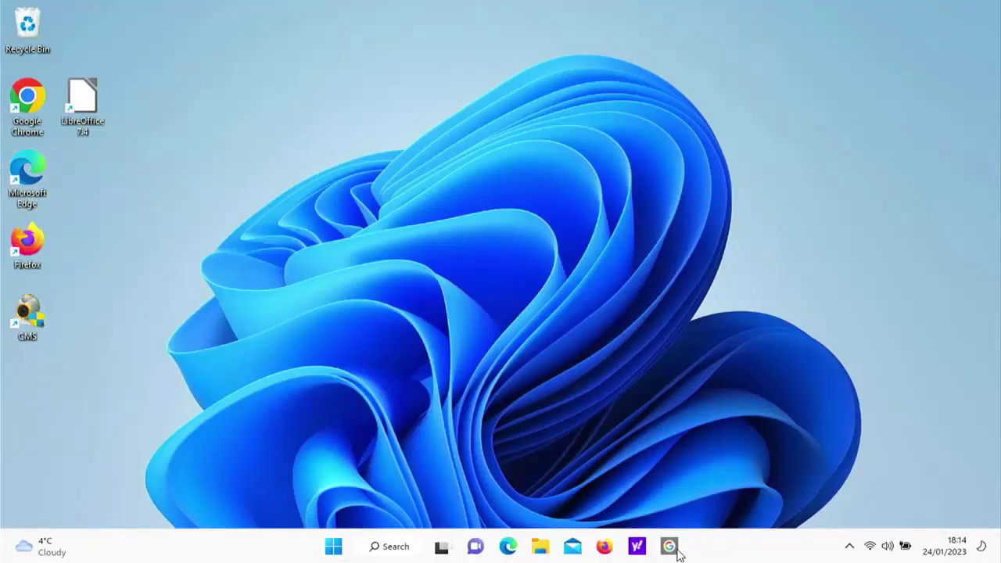
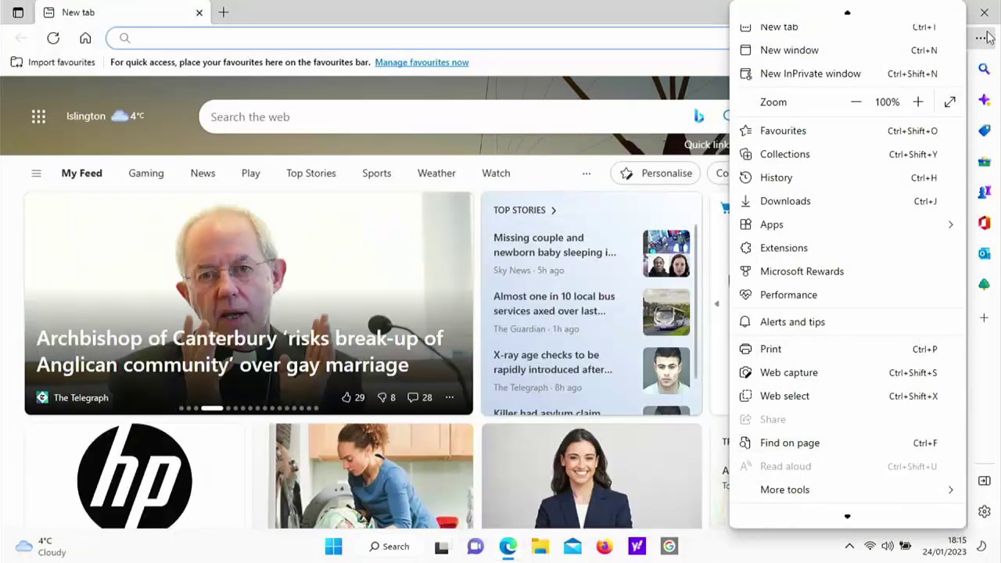
Launch Edge's taskbar pinning wizard and select BBC, Amazon, ebay and YouTube as the sites to pin.
scroll(794, 501, "down", 2)
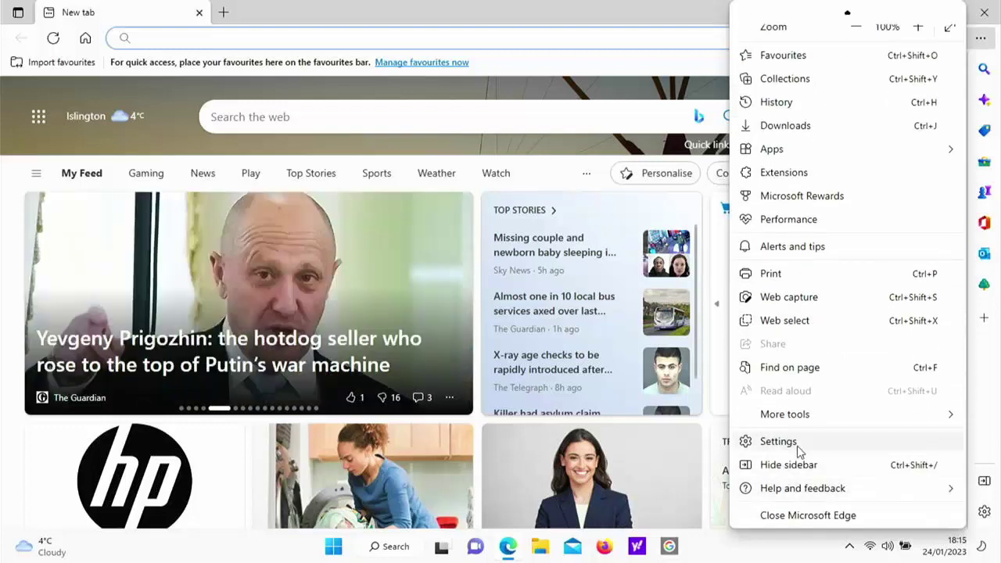
mouse_move(827, 417)
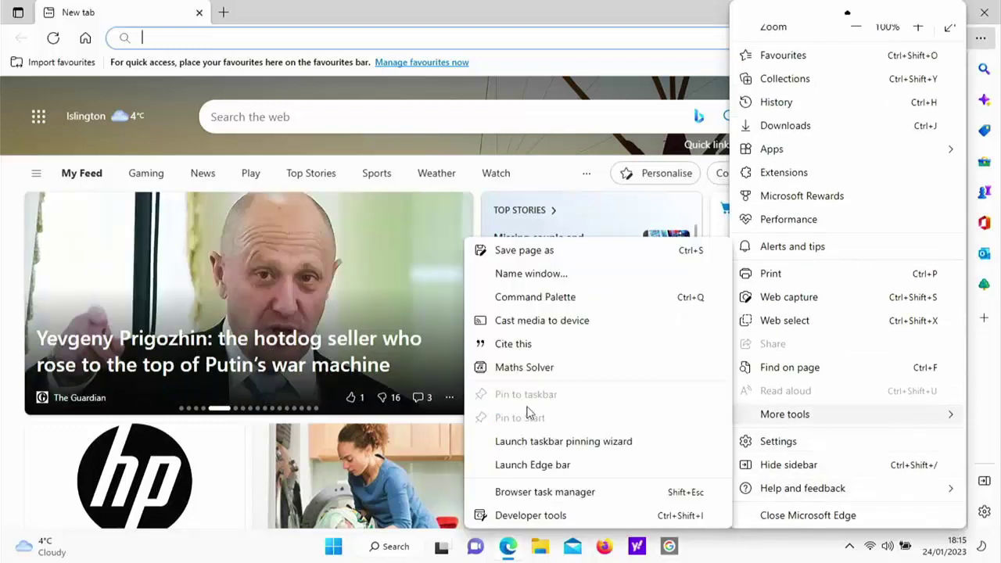
left_click(566, 443)
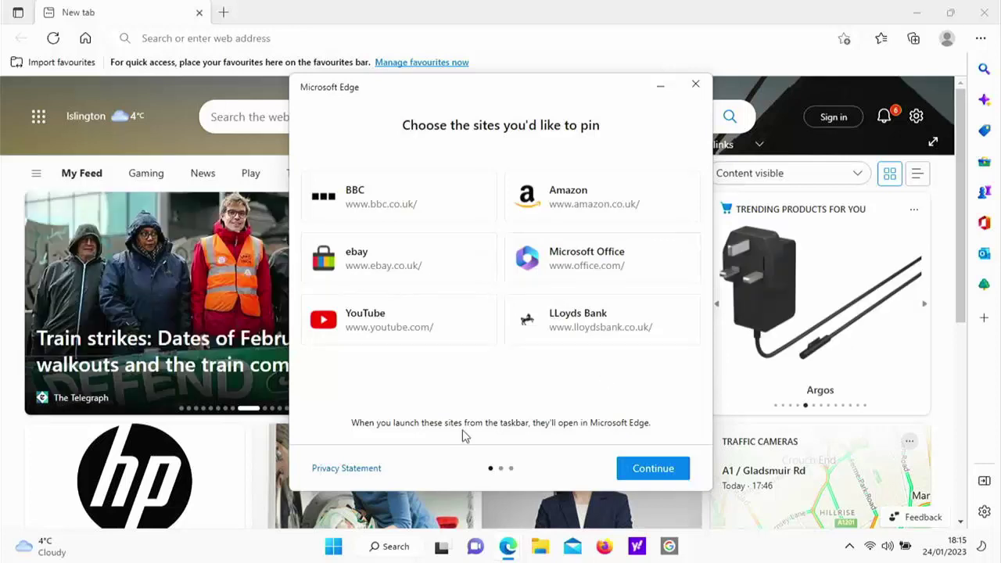
left_click(485, 190)
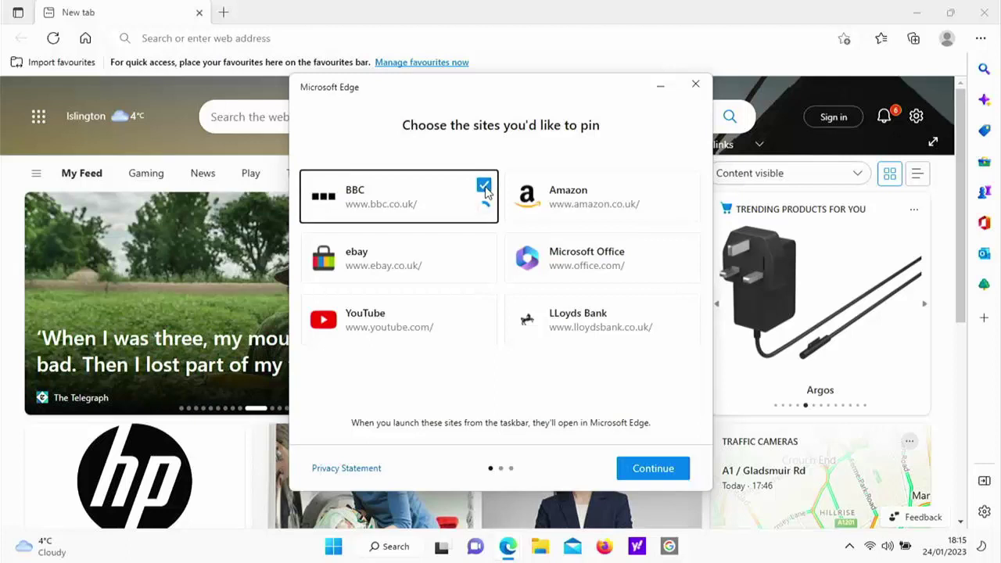
left_click(686, 184)
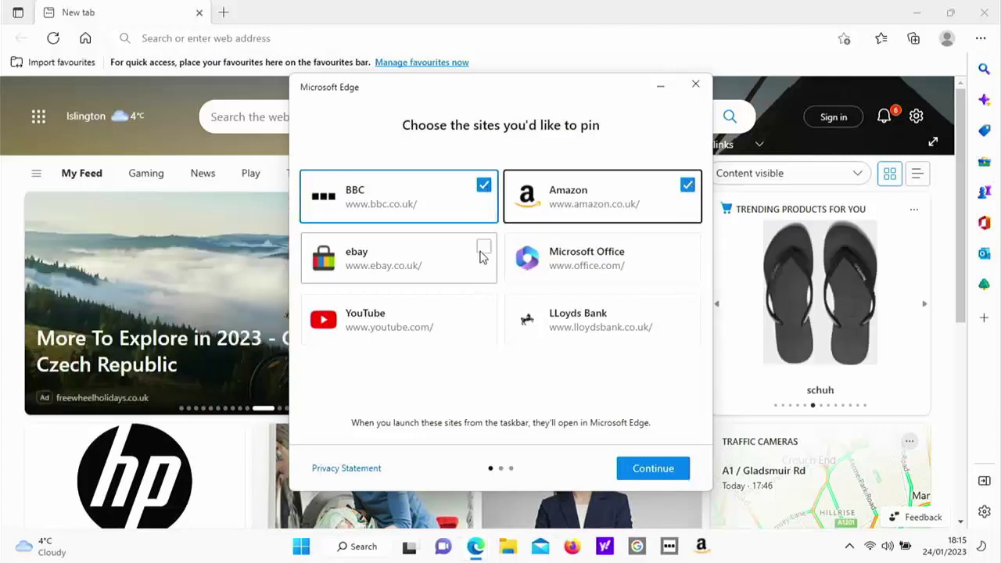
left_click(478, 255)
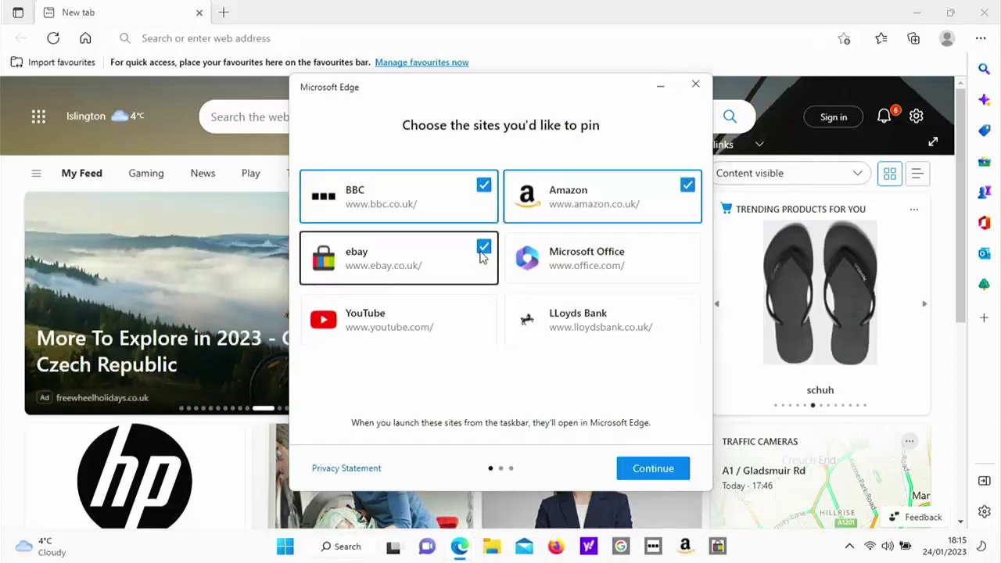
left_click(484, 312)
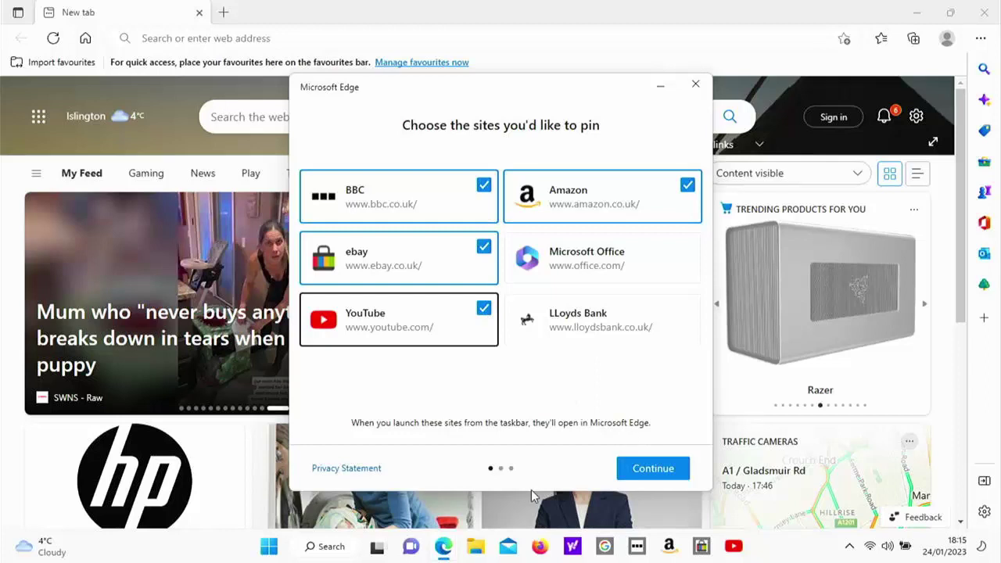
Finish the pinning wizard without choosing any of the suggested Microsoft web apps, and close the browser.
left_click(652, 468)
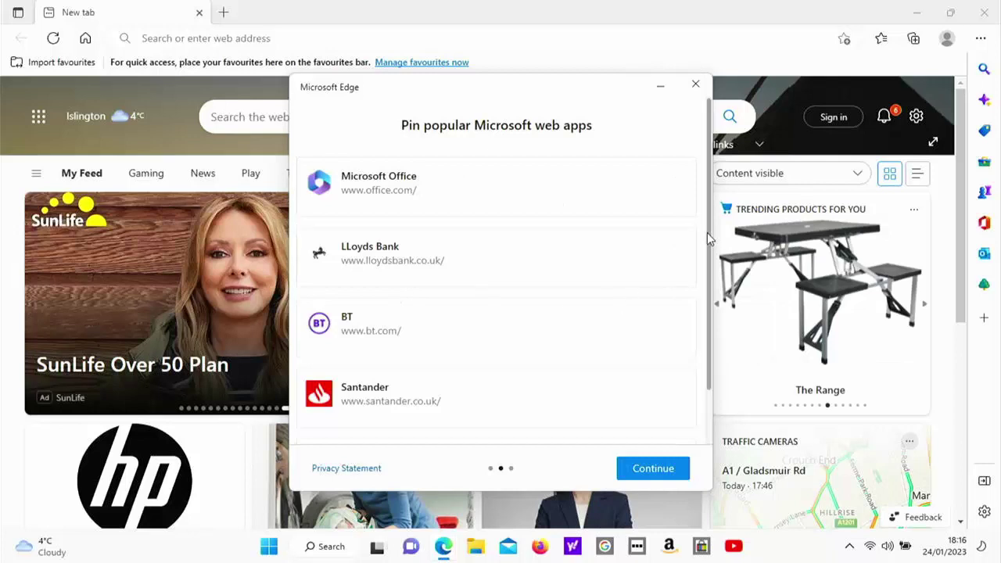
scroll(710, 240, "down", 1)
scroll(689, 156, "up", 1)
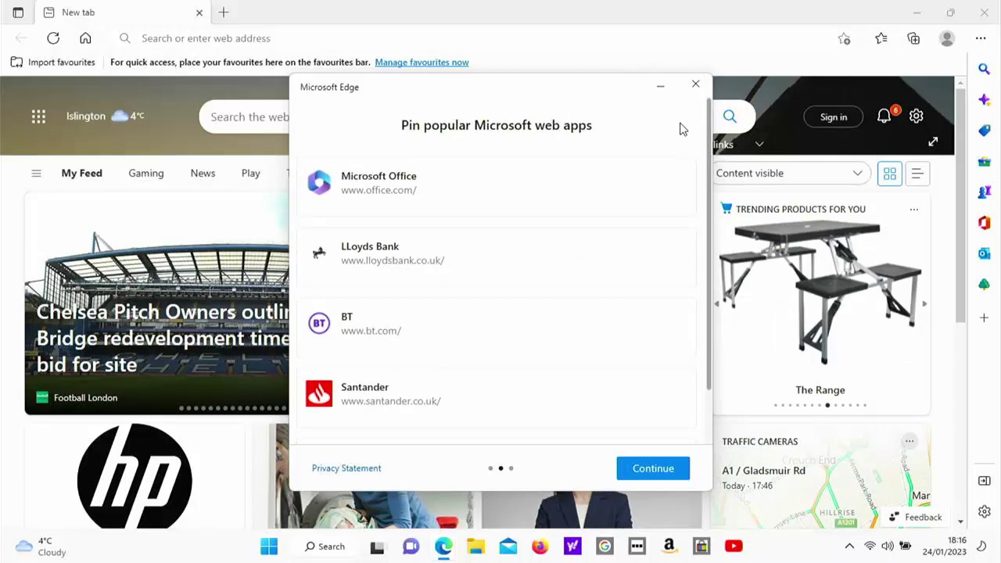
scroll(710, 268, "down", 1)
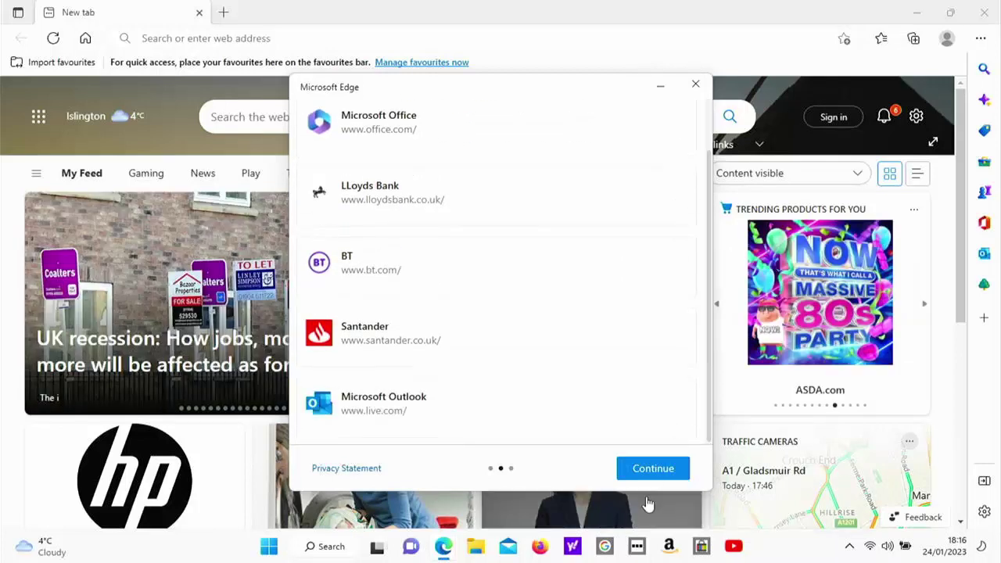
left_click(648, 471)
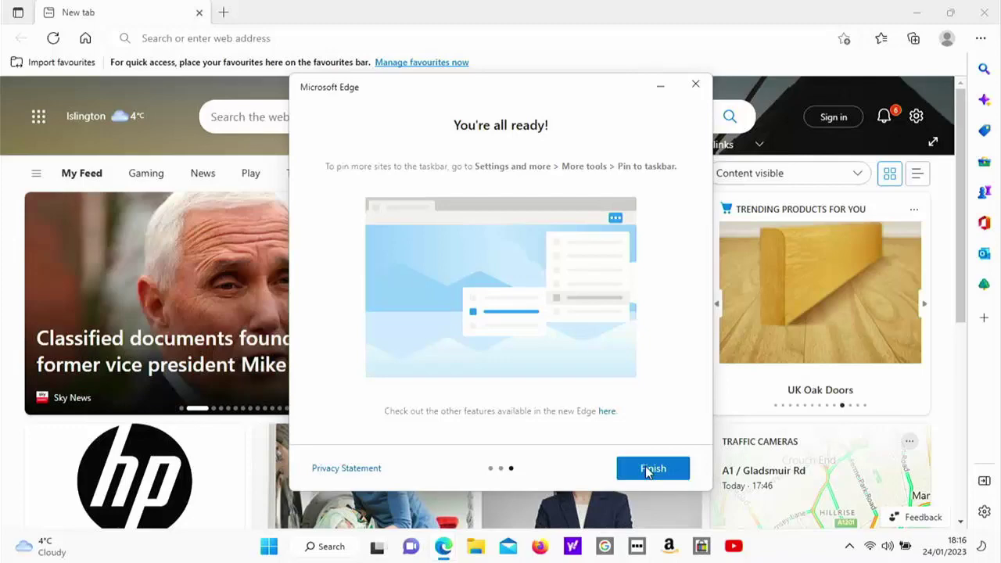
left_click(654, 469)
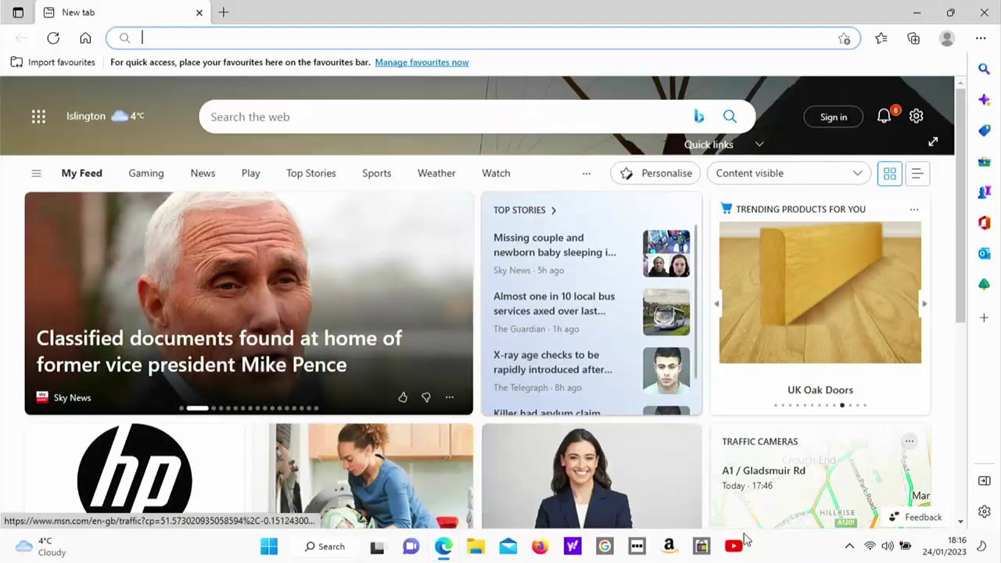
left_click(984, 12)
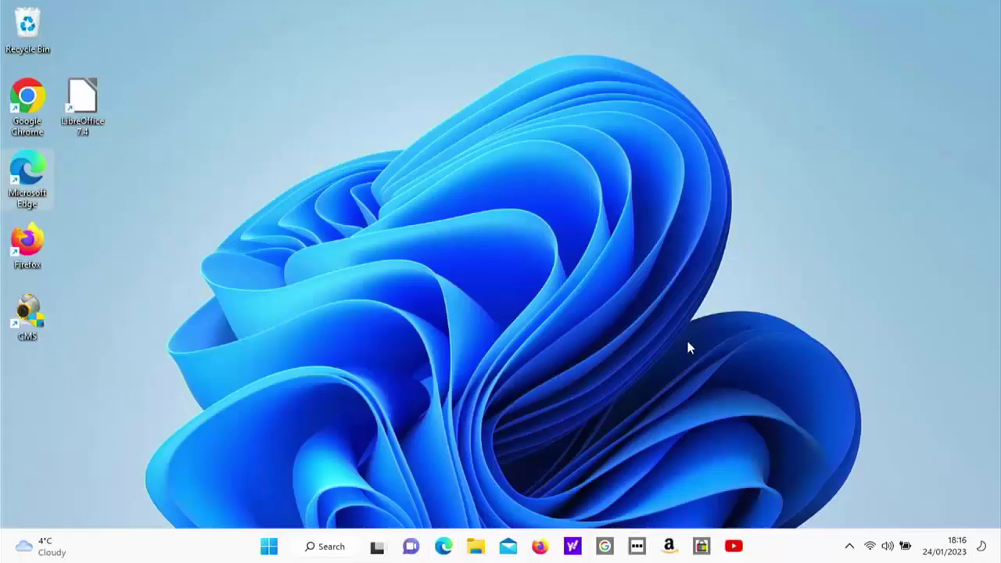
Test the YouTube and ebay taskbar shortcuts by launching each site and closing its window.
left_click(744, 554)
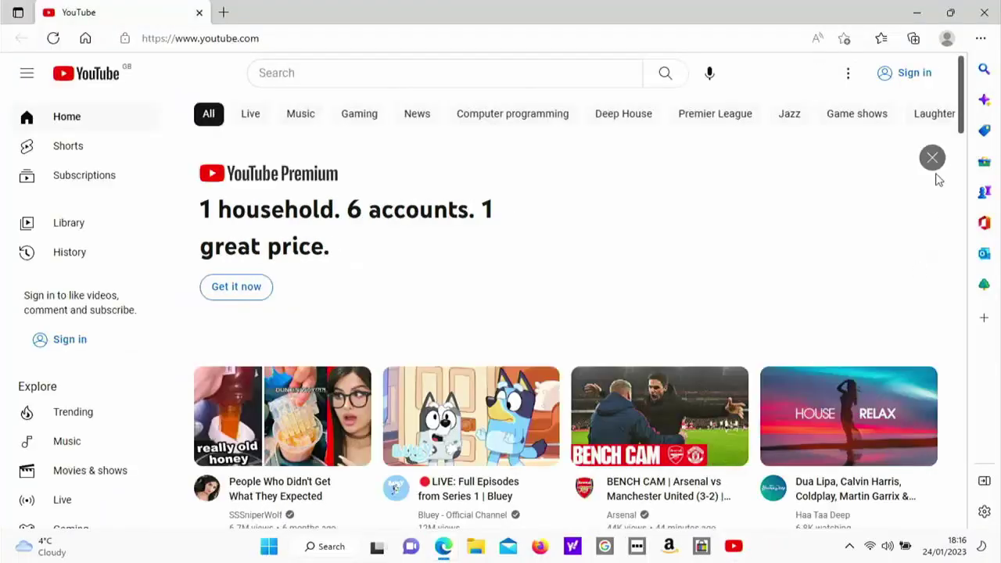
left_click(994, 7)
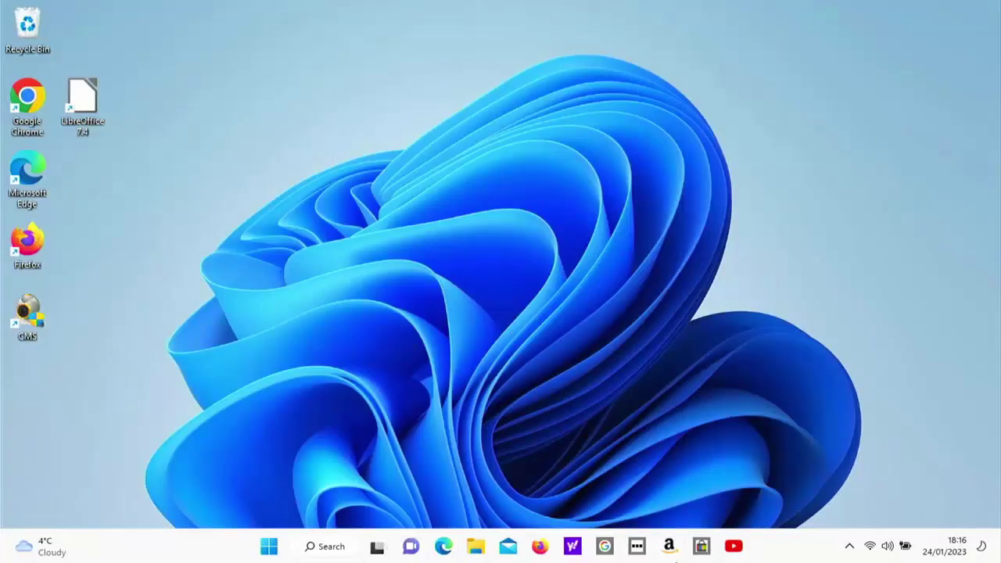
left_click(709, 551)
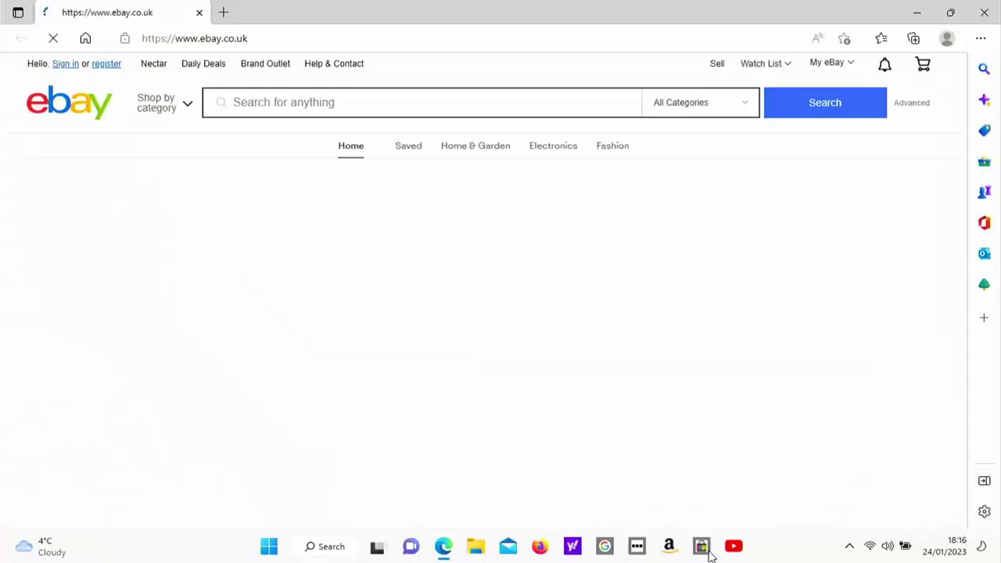
left_click(991, 11)
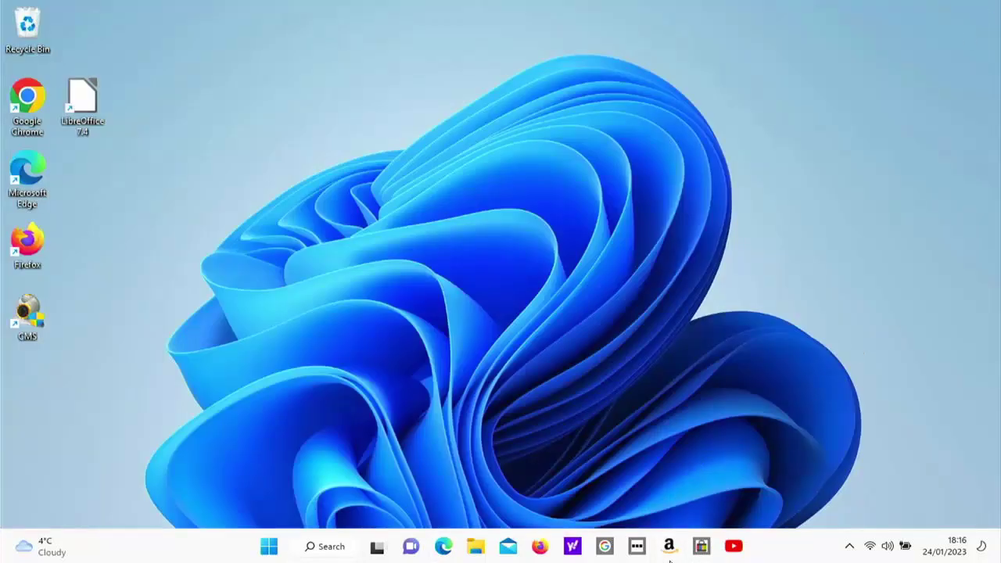
Unpin Yahoo, Google, BBC, Amazon, ebay and YouTube from the taskbar.
right_click(575, 551)
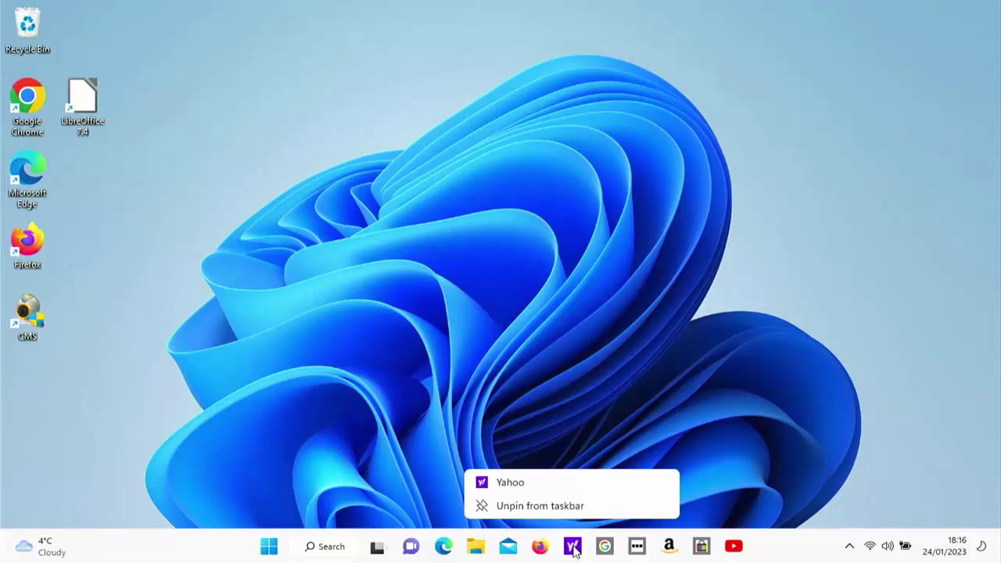
left_click(564, 507)
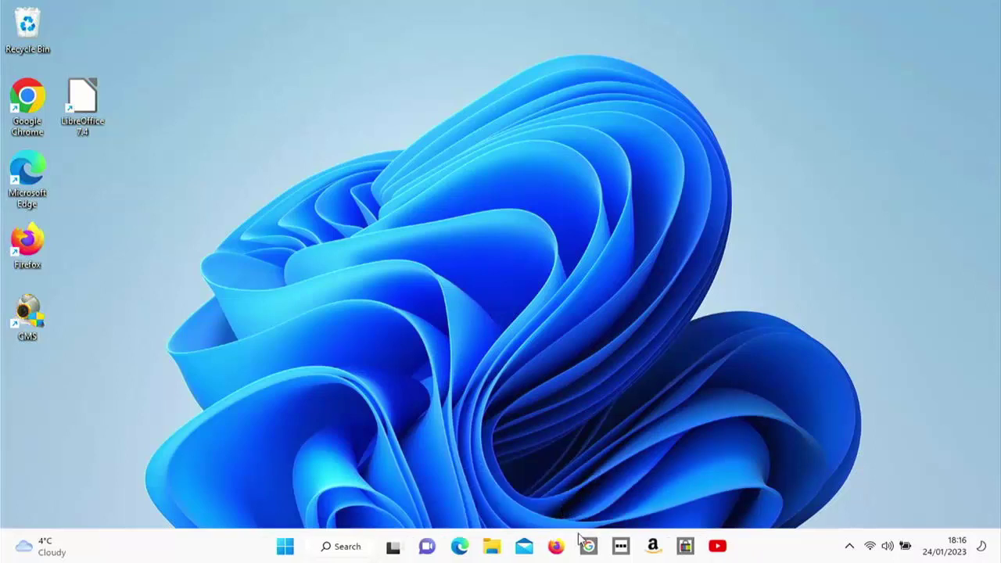
right_click(595, 554)
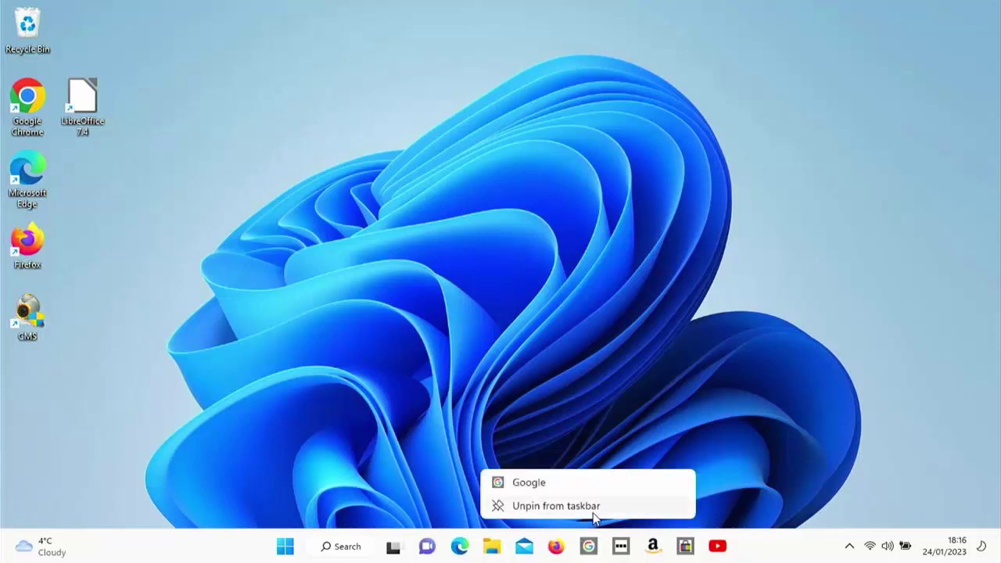
left_click(593, 513)
right_click(605, 546)
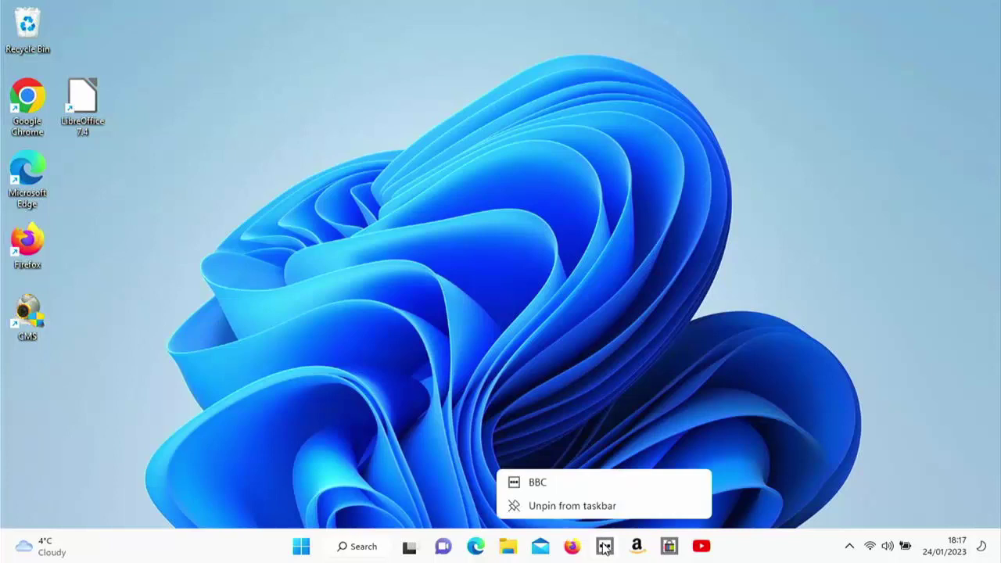
left_click(604, 508)
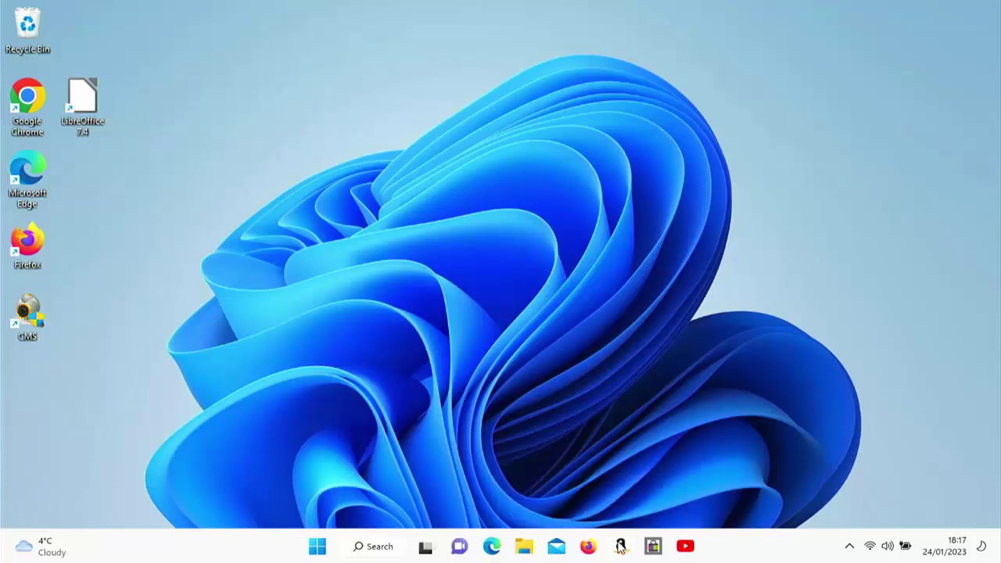
right_click(621, 546)
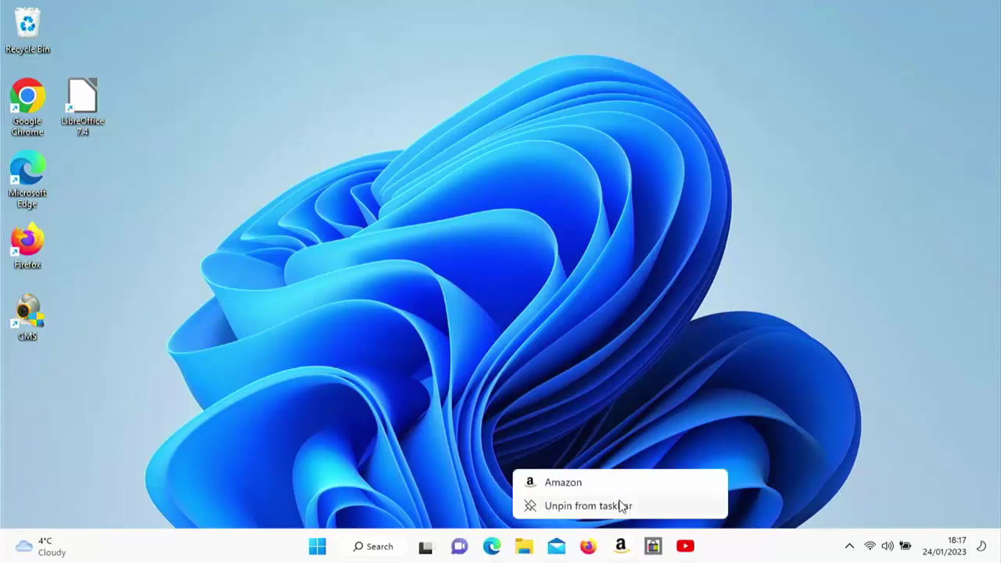
left_click(622, 506)
right_click(637, 547)
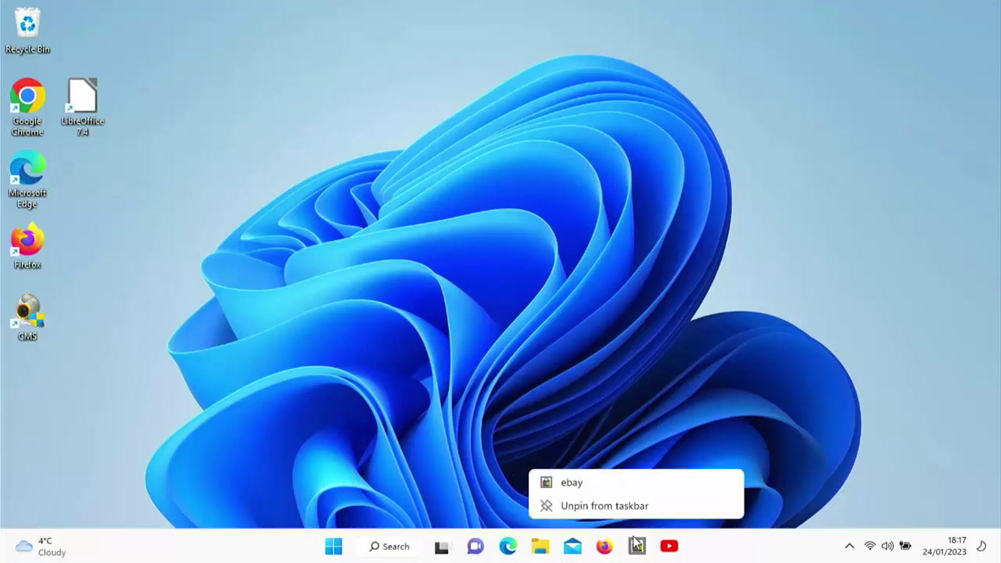
left_click(638, 508)
right_click(654, 546)
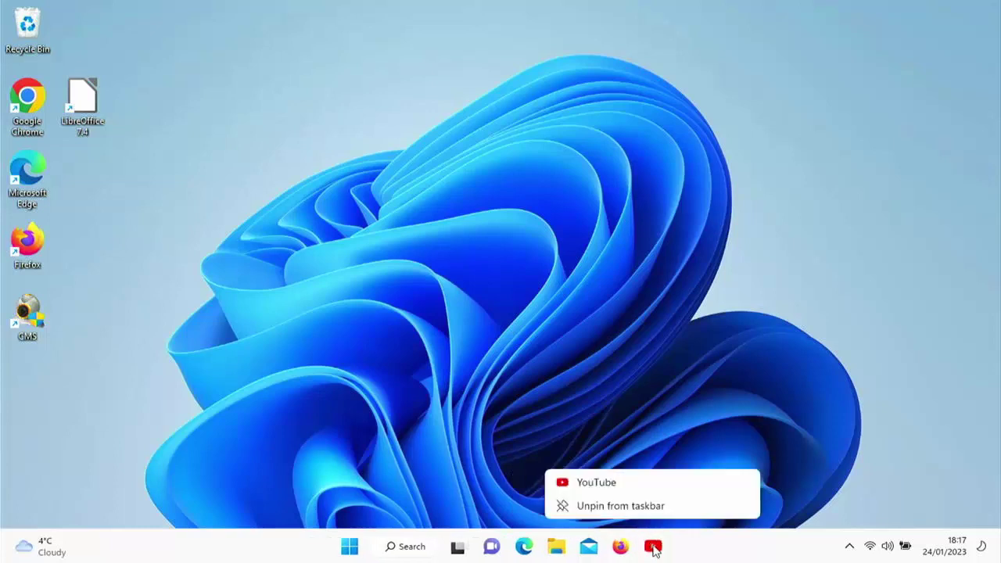
left_click(651, 517)
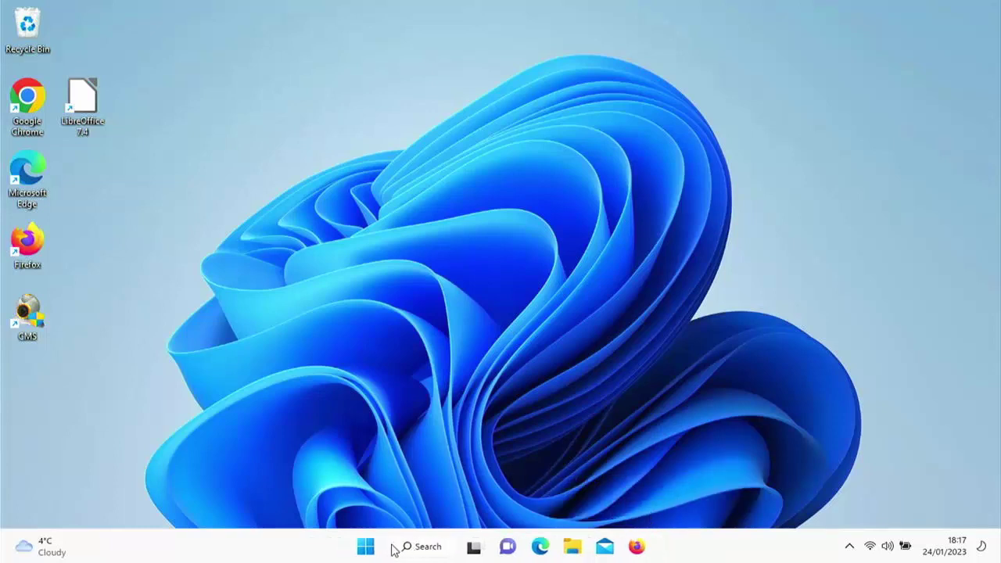
Unpin the Yahoo and Google tiles from the Start menu.
left_click(368, 547)
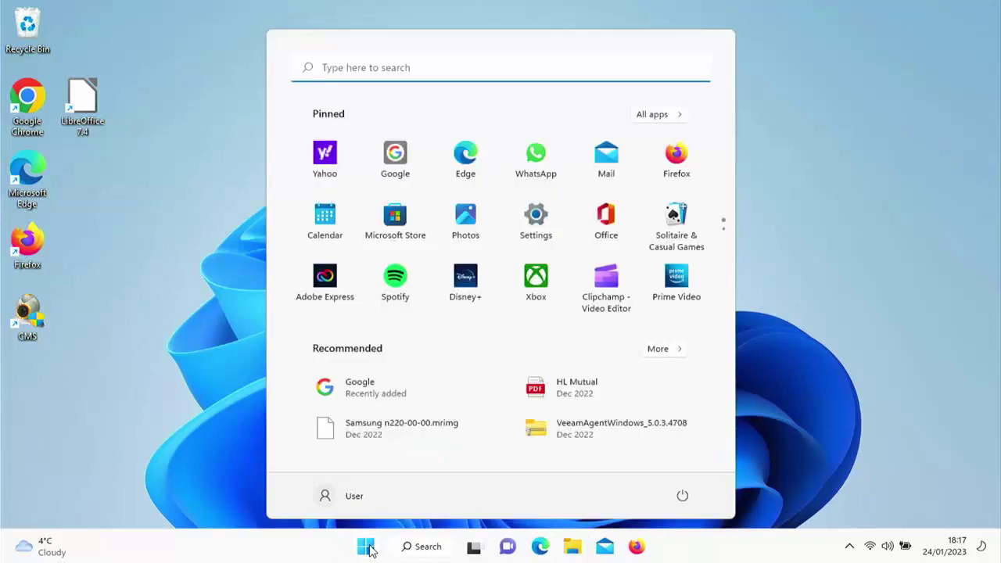
right_click(330, 159)
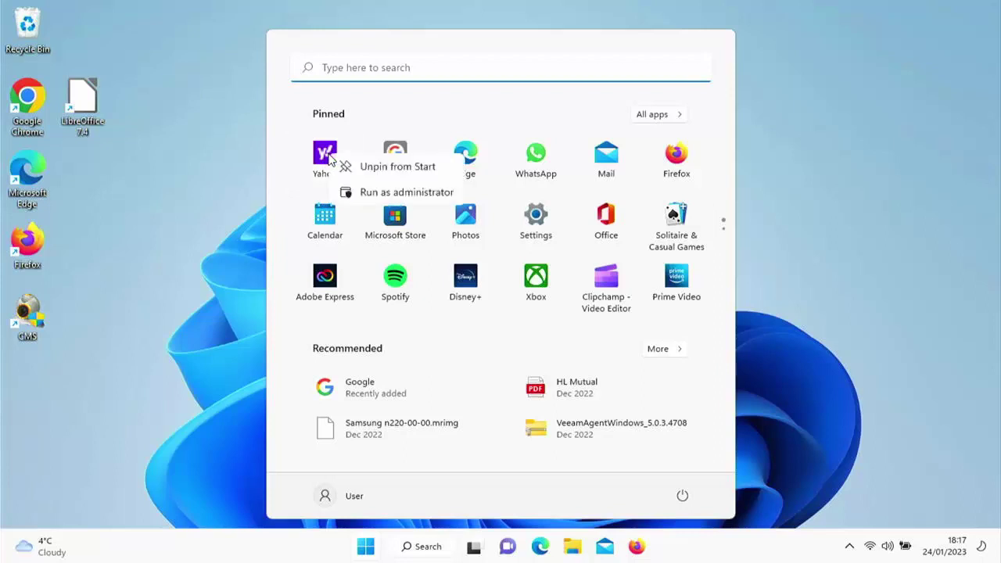
left_click(370, 171)
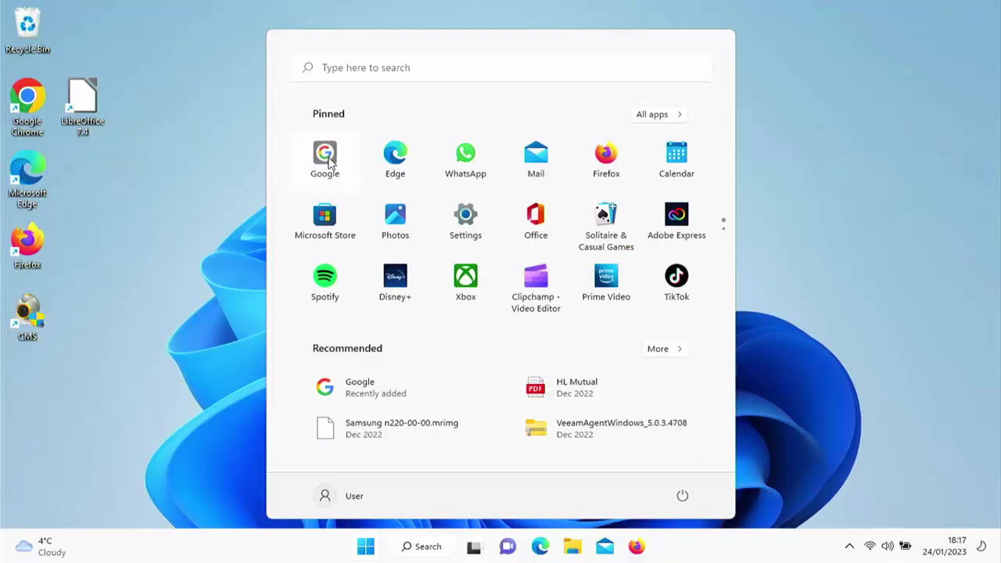
right_click(329, 161)
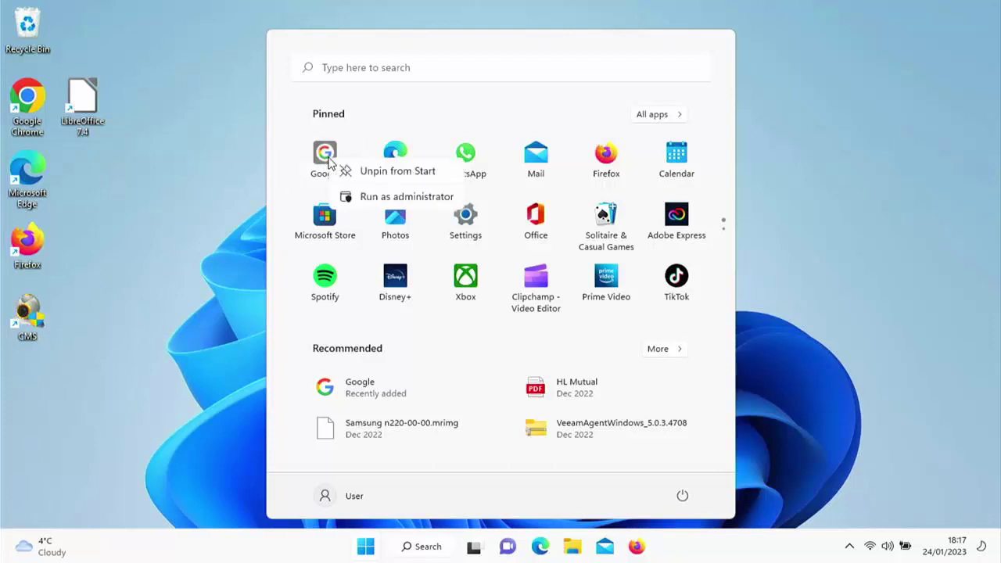
left_click(381, 172)
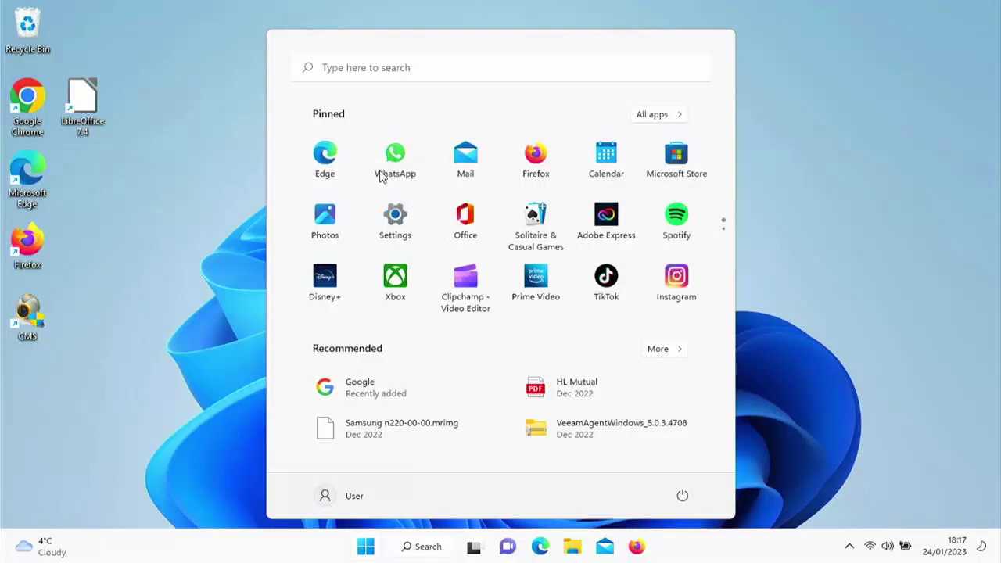